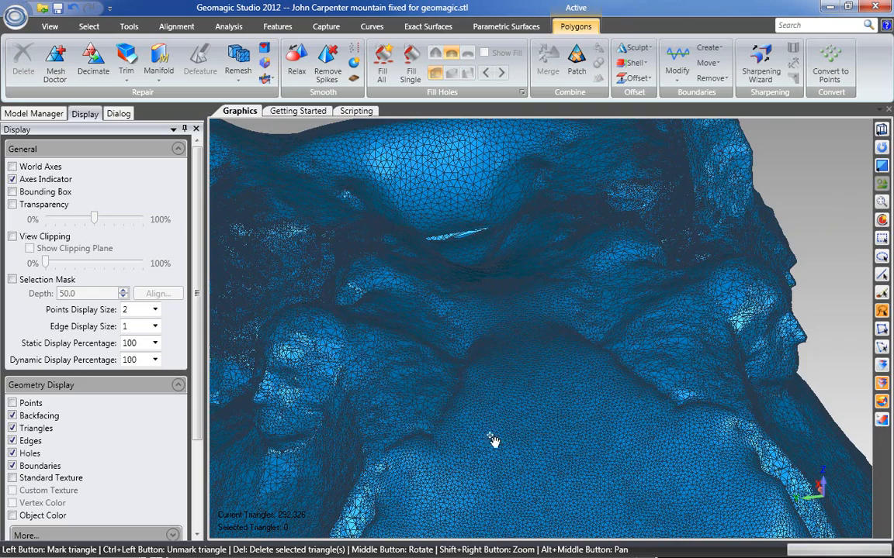
Step: Hide the triangle edges on the mountain mesh so it shows as a plain shaded surface
{"action": "middle_click_drag", "start_coordinate": [557, 485], "coordinate": [511, 425]}
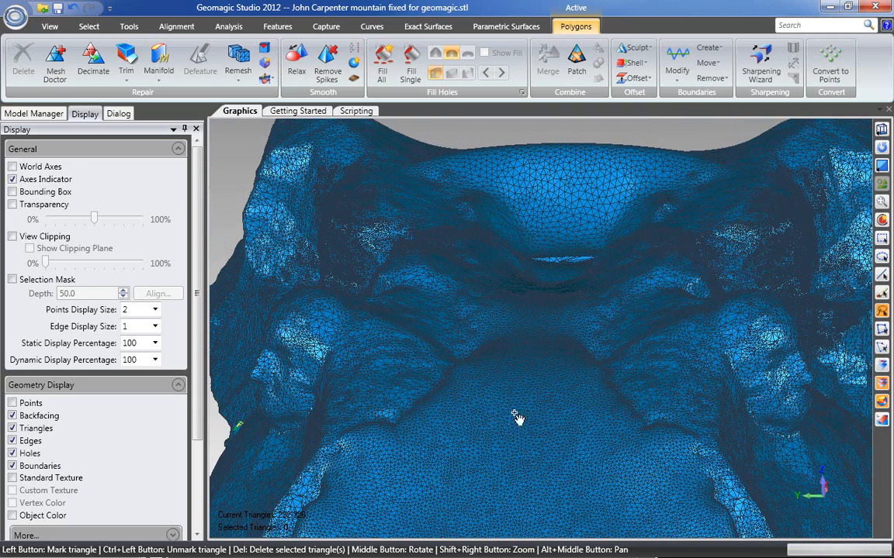
{"action": "scroll", "coordinate": [556, 242], "scroll_direction": "down", "scroll_amount": 3}
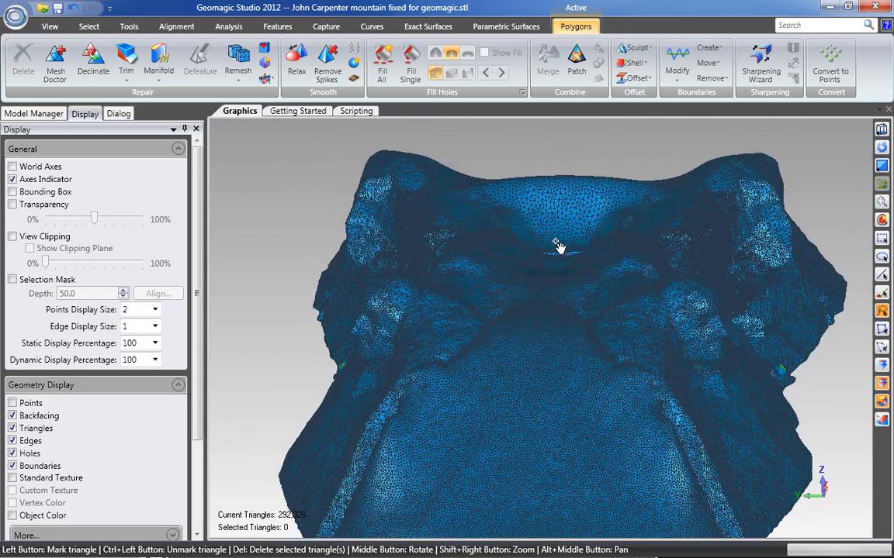
{"action": "scroll", "coordinate": [524, 368], "scroll_direction": "up", "scroll_amount": 3}
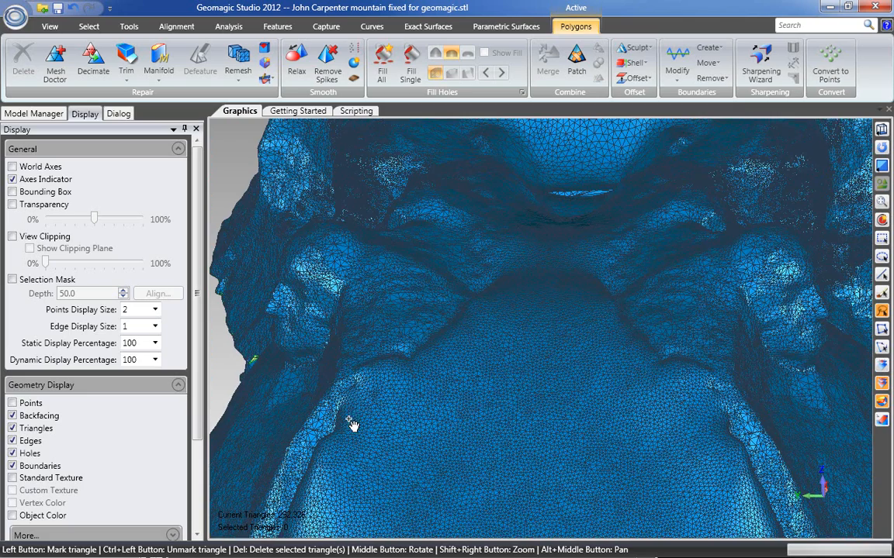
{"action": "left_click", "coordinate": [29, 441]}
Step: Start the Sculpt Knife on the mountain mesh with the smooth slope between the carved figures in view
{"action": "middle_click_drag", "start_coordinate": [538, 315], "coordinate": [671, 299]}
{"action": "middle_click_drag", "start_coordinate": [513, 328], "coordinate": [624, 303]}
{"action": "scroll", "coordinate": [612, 307], "scroll_direction": "up", "scroll_amount": 4}
{"action": "scroll", "coordinate": [585, 309], "scroll_direction": "up", "scroll_amount": 2}
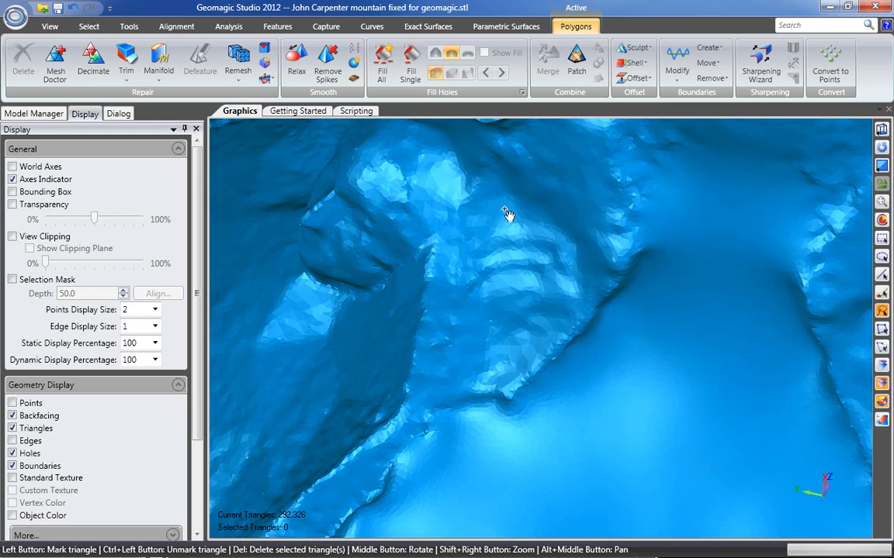
{"action": "middle_click_drag", "start_coordinate": [576, 243], "coordinate": [504, 287]}
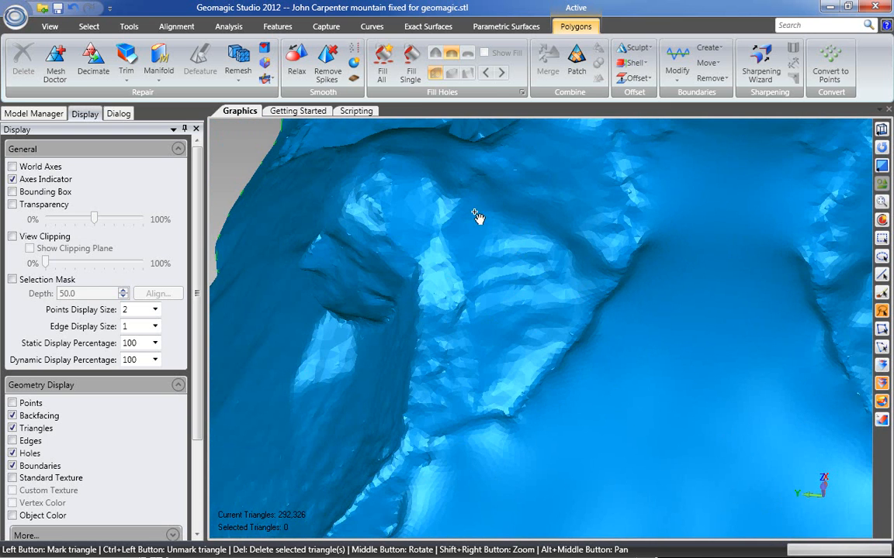
{"action": "middle_click_drag", "start_coordinate": [541, 369], "coordinate": [568, 387]}
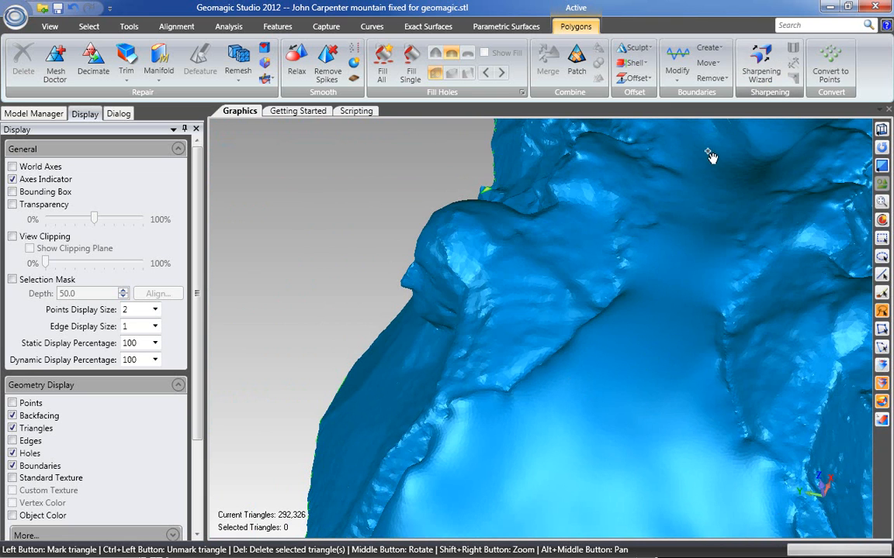
{"action": "left_click", "coordinate": [644, 50]}
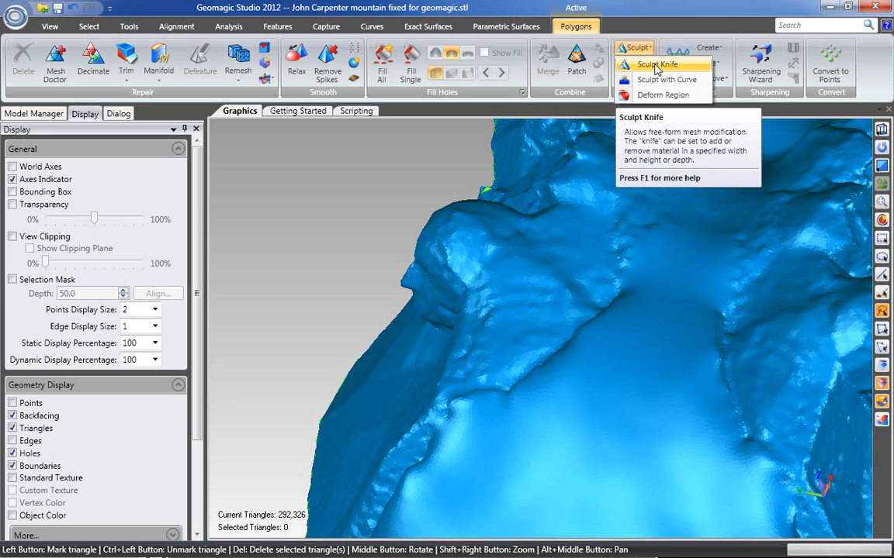
{"action": "left_click", "coordinate": [656, 65]}
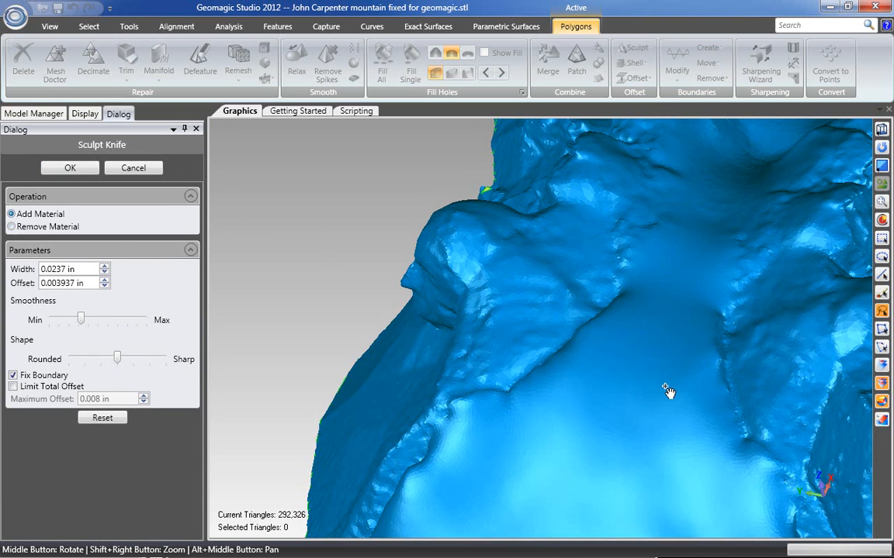
Step: Try a short Remove Material stroke on the smooth slope between the figures and undo it
{"action": "left_click", "coordinate": [39, 226]}
{"action": "mouse_move", "coordinate": [632, 322]}
{"action": "left_mouse_down"}
{"action": "mouse_move", "coordinate": [657, 351]}
{"action": "mouse_move", "coordinate": [630, 332]}
{"action": "mouse_move", "coordinate": [641, 312]}
{"action": "left_mouse_up"}
{"action": "key", "text": "ctrl+z"}
Step: Brush a trial Add Material stroke down the upper part of the smooth slope
{"action": "scroll", "coordinate": [655, 356], "scroll_direction": "up", "scroll_amount": 5}
{"action": "mouse_move", "coordinate": [563, 396]}
{"action": "middle_mouse_down"}
{"action": "mouse_move", "coordinate": [694, 426]}
{"action": "mouse_move", "coordinate": [630, 385]}
{"action": "middle_mouse_up"}
{"action": "mouse_move", "coordinate": [640, 223]}
{"action": "left_mouse_down"}
{"action": "mouse_move", "coordinate": [744, 198]}
{"action": "mouse_move", "coordinate": [750, 174]}
{"action": "mouse_move", "coordinate": [653, 191]}
{"action": "mouse_move", "coordinate": [593, 259]}
{"action": "mouse_move", "coordinate": [574, 324]}
{"action": "mouse_move", "coordinate": [630, 406]}
{"action": "mouse_move", "coordinate": [670, 422]}
{"action": "mouse_move", "coordinate": [644, 407]}
{"action": "left_mouse_up"}
{"action": "middle_click_drag", "start_coordinate": [644, 407], "coordinate": [557, 309]}
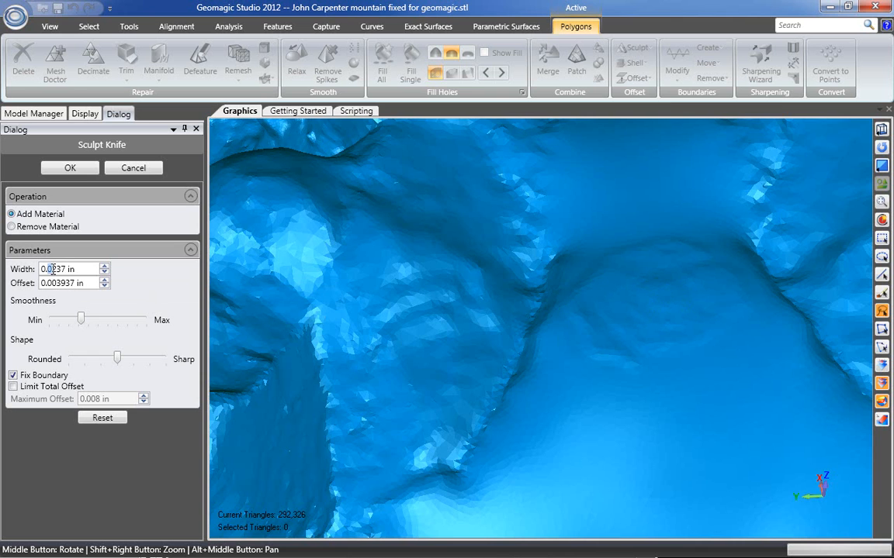
Step: Try knife widths of 0.2237 in and 0.1237 in with a slightly lower smoothness
{"action": "type", "text": "2"}
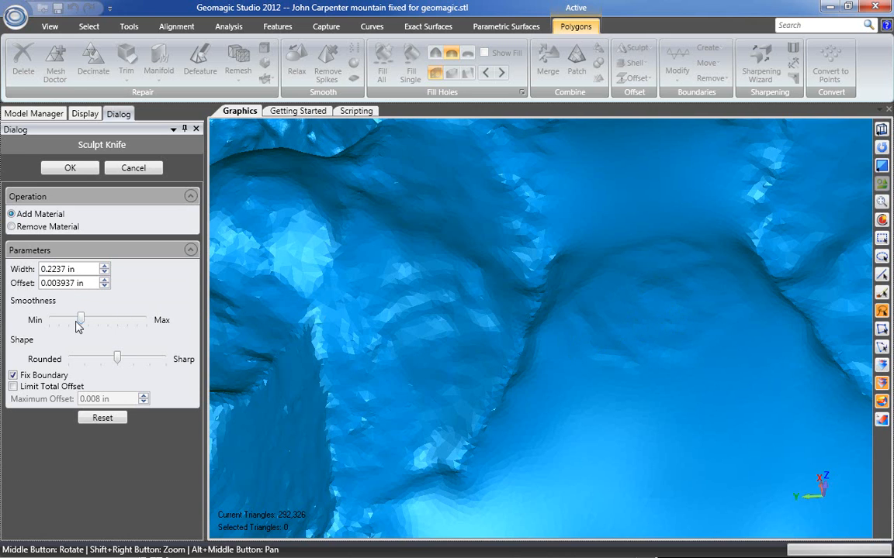
{"action": "mouse_move", "coordinate": [83, 324]}
{"action": "left_mouse_down"}
{"action": "mouse_move", "coordinate": [71, 324]}
{"action": "mouse_move", "coordinate": [79, 326]}
{"action": "left_mouse_up"}
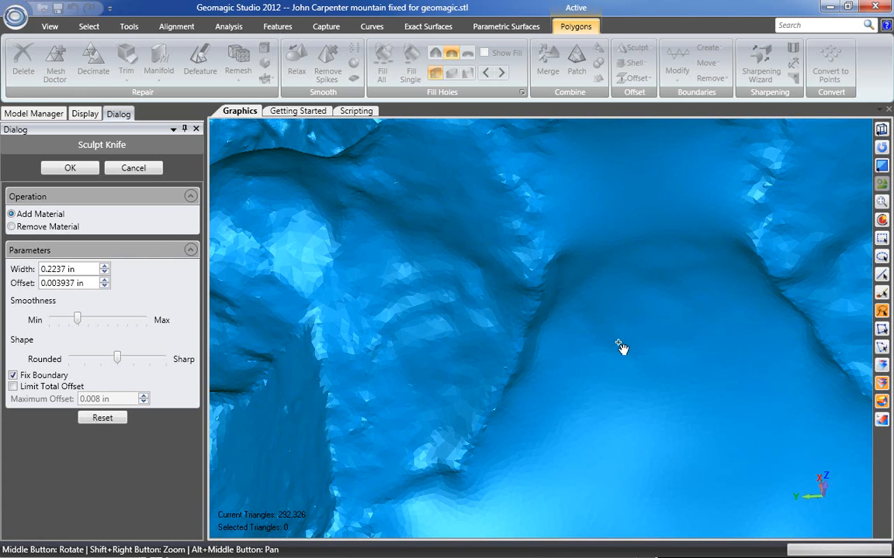
{"action": "scroll", "coordinate": [619, 341], "scroll_direction": "down", "scroll_amount": 2}
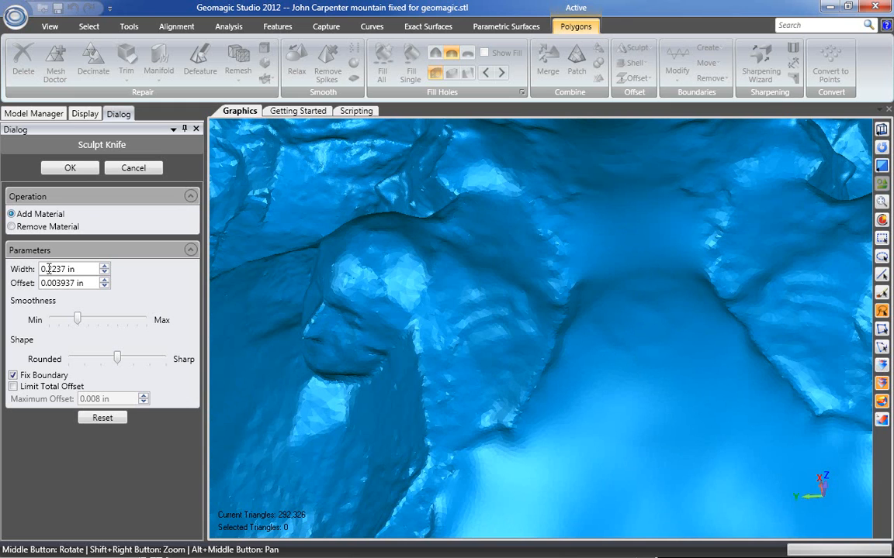
{"action": "type", "text": "1"}
{"action": "left_click_drag", "start_coordinate": [76, 317], "coordinate": [78, 319]}
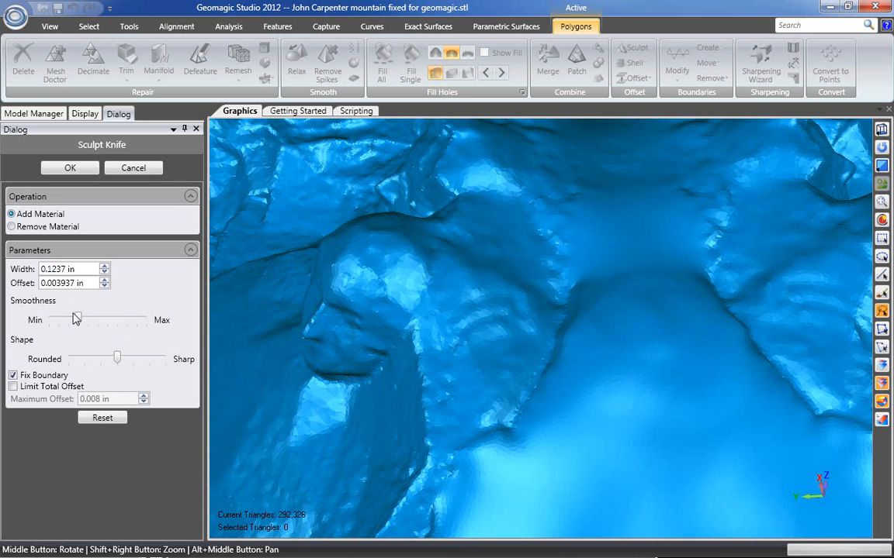
Step: Set the knife width to 0.0637 in and smoothness to about one third, and brush a short stroke on the smooth slope
{"action": "left_click_drag", "start_coordinate": [47, 269], "coordinate": [58, 269]}
{"action": "type", "text": "0"}
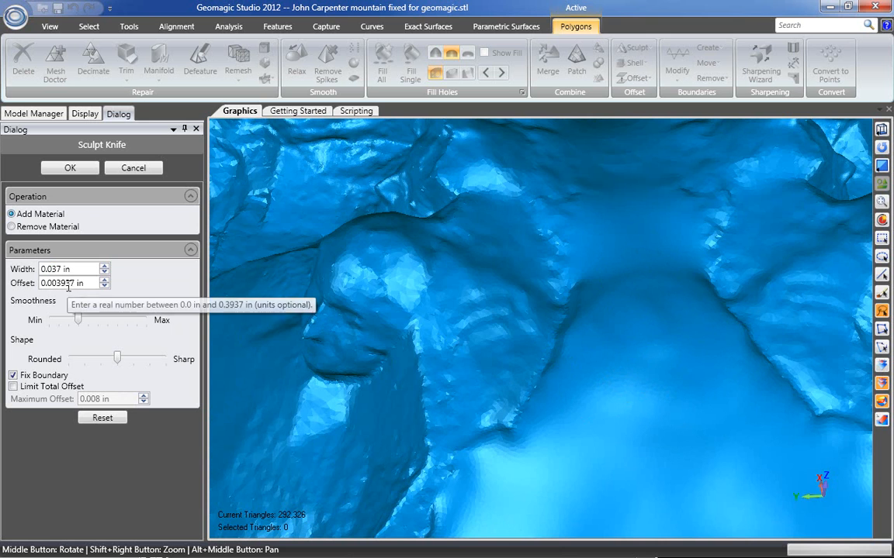
{"action": "type", "text": "6"}
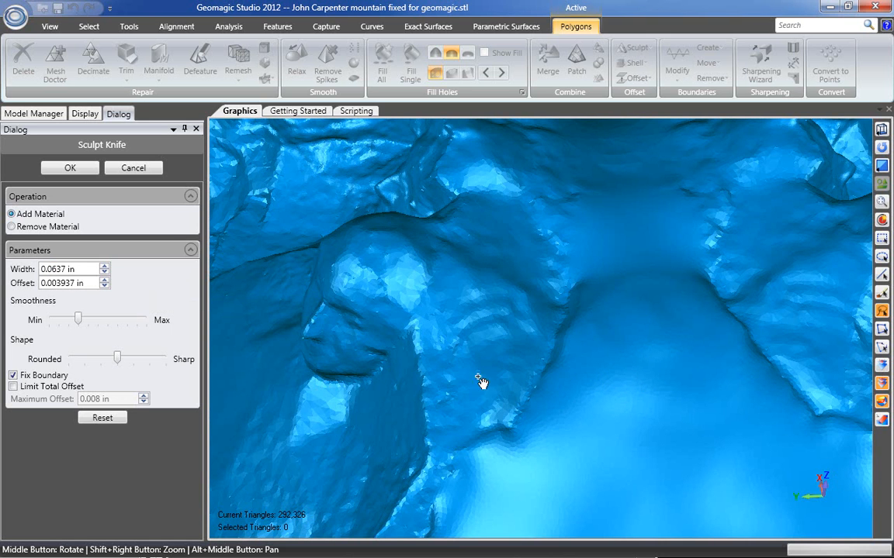
{"action": "left_click_drag", "start_coordinate": [77, 319], "coordinate": [80, 321]}
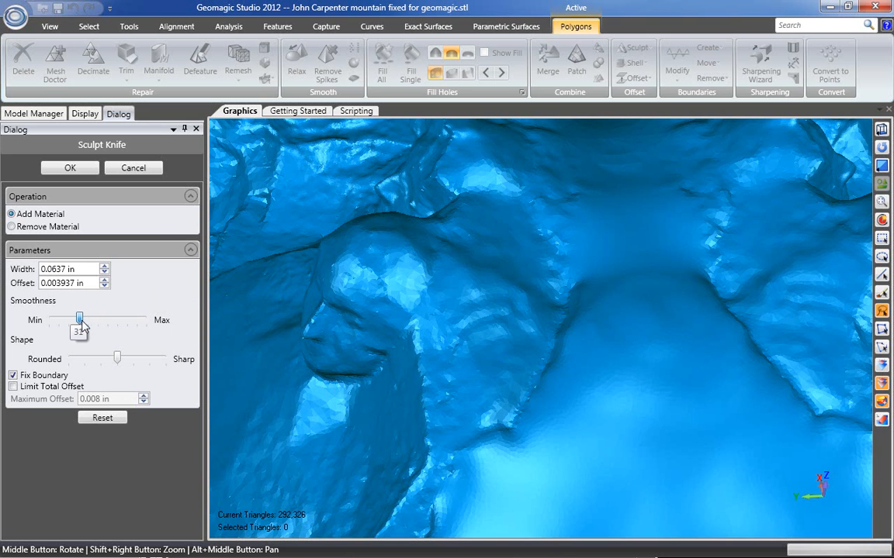
{"action": "mouse_move", "coordinate": [641, 351]}
{"action": "left_mouse_down"}
{"action": "mouse_move", "coordinate": [646, 367]}
{"action": "mouse_move", "coordinate": [672, 377]}
{"action": "mouse_move", "coordinate": [695, 360]}
{"action": "left_mouse_up"}
{"action": "middle_click_drag", "start_coordinate": [674, 363], "coordinate": [559, 325]}
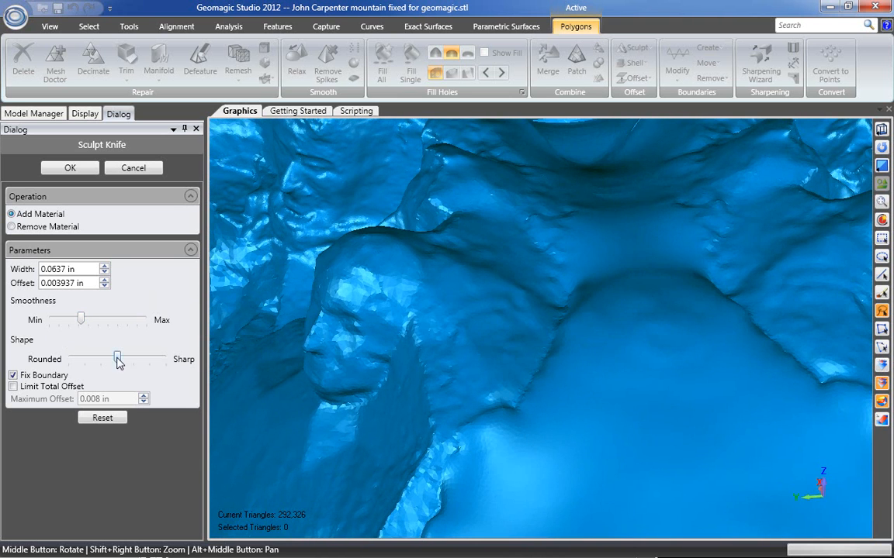
Step: Move the knife shape close to Sharp and add material in strokes across the upper part of the smooth slope
{"action": "left_click_drag", "start_coordinate": [118, 358], "coordinate": [156, 362]}
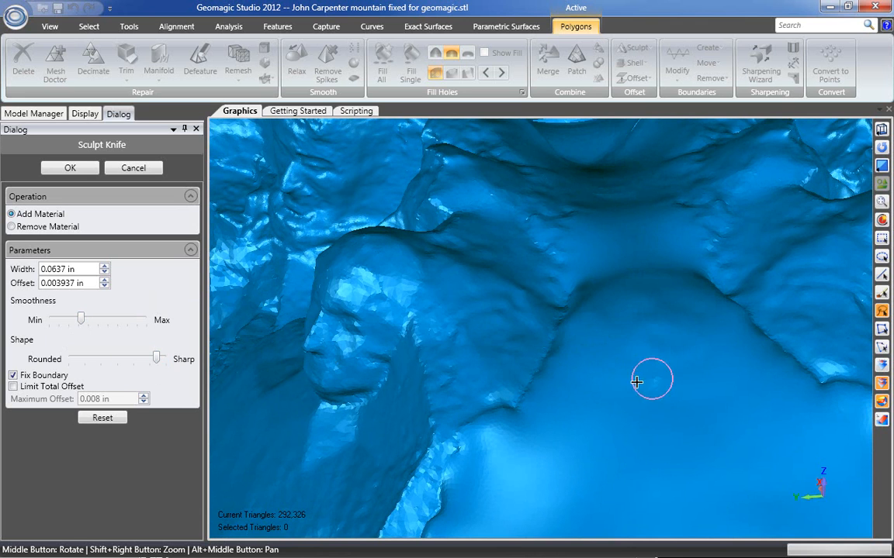
{"action": "left_click_drag", "start_coordinate": [614, 355], "coordinate": [652, 360]}
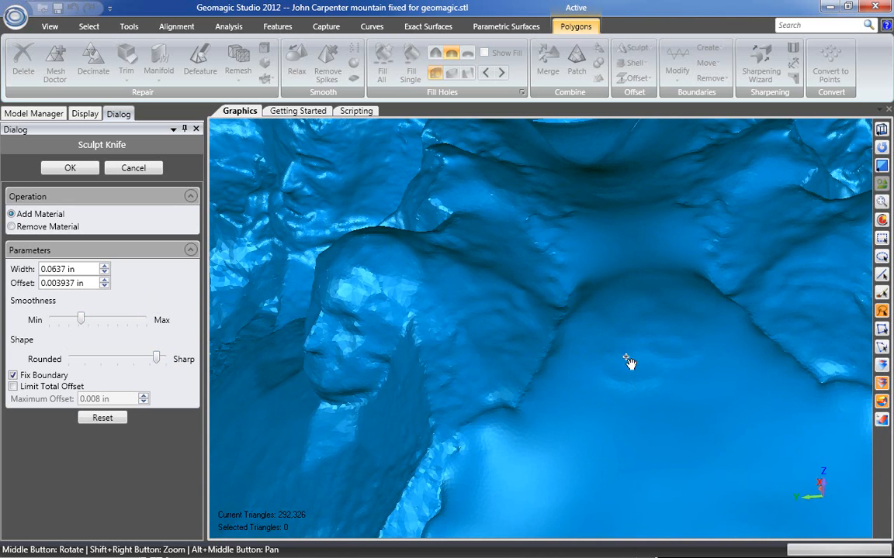
{"action": "scroll", "coordinate": [649, 371], "scroll_direction": "up", "scroll_amount": 5}
{"action": "mouse_move", "coordinate": [690, 376]}
{"action": "left_mouse_down"}
{"action": "mouse_move", "coordinate": [776, 364]}
{"action": "mouse_move", "coordinate": [639, 372]}
{"action": "mouse_move", "coordinate": [602, 343]}
{"action": "mouse_move", "coordinate": [739, 361]}
{"action": "mouse_move", "coordinate": [577, 378]}
{"action": "left_mouse_up"}
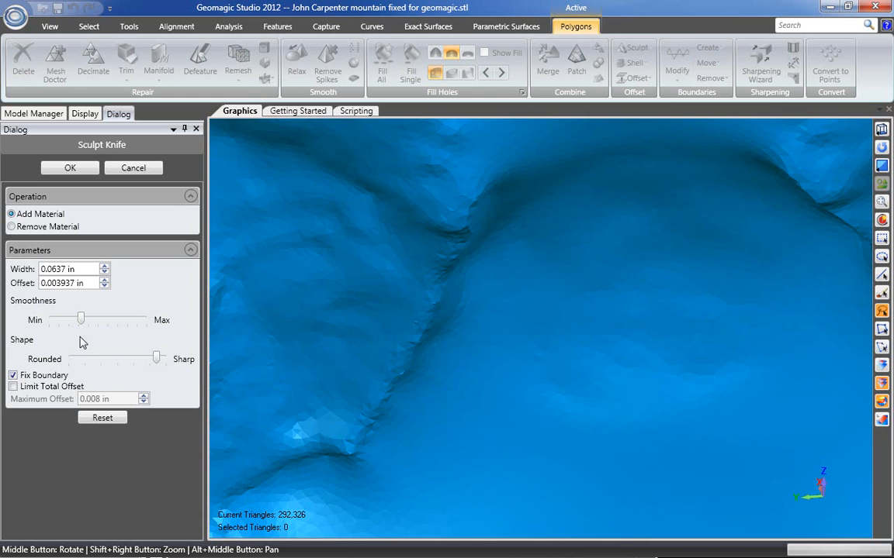
Step: Raise the knife smoothness to about three quarters, brush strokes over the raised area, and undo the last stroke
{"action": "left_click_drag", "start_coordinate": [81, 320], "coordinate": [125, 326]}
{"action": "left_click_drag", "start_coordinate": [678, 366], "coordinate": [564, 350]}
{"action": "mouse_move", "coordinate": [653, 297]}
{"action": "left_mouse_down"}
{"action": "mouse_move", "coordinate": [520, 301]}
{"action": "mouse_move", "coordinate": [658, 271]}
{"action": "mouse_move", "coordinate": [680, 287]}
{"action": "mouse_move", "coordinate": [644, 329]}
{"action": "mouse_move", "coordinate": [789, 343]}
{"action": "mouse_move", "coordinate": [664, 356]}
{"action": "left_mouse_up"}
{"action": "key", "text": "ctrl+z"}
Step: Set the knife smoothness to minimum and add rough, rock-like strokes across the slope between the figures
{"action": "mouse_move", "coordinate": [644, 393]}
{"action": "middle_mouse_down"}
{"action": "mouse_move", "coordinate": [591, 360]}
{"action": "mouse_move", "coordinate": [639, 390]}
{"action": "middle_mouse_up"}
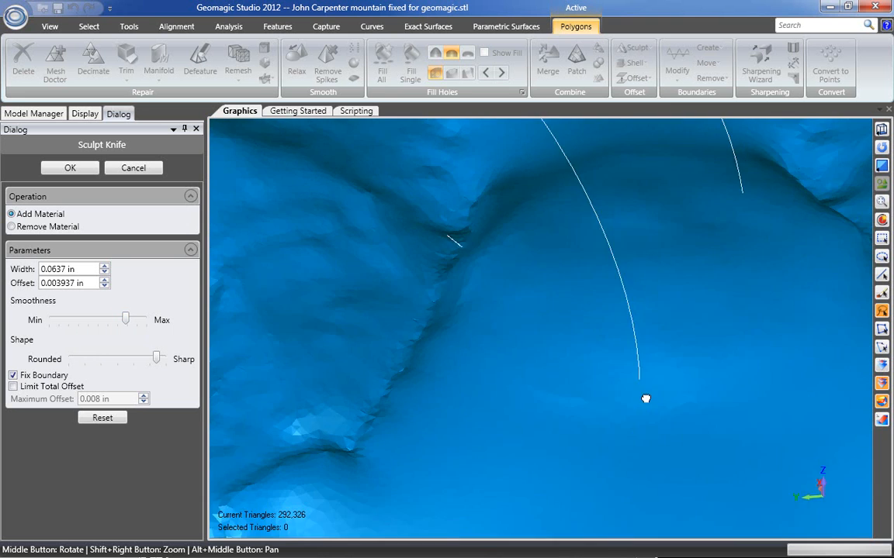
{"action": "scroll", "coordinate": [645, 412], "scroll_direction": "down", "scroll_amount": 3}
{"action": "left_click_drag", "start_coordinate": [123, 320], "coordinate": [48, 321]}
{"action": "mouse_move", "coordinate": [706, 341]}
{"action": "left_mouse_down"}
{"action": "mouse_move", "coordinate": [610, 335]}
{"action": "mouse_move", "coordinate": [709, 327]}
{"action": "mouse_move", "coordinate": [708, 336]}
{"action": "left_mouse_up"}
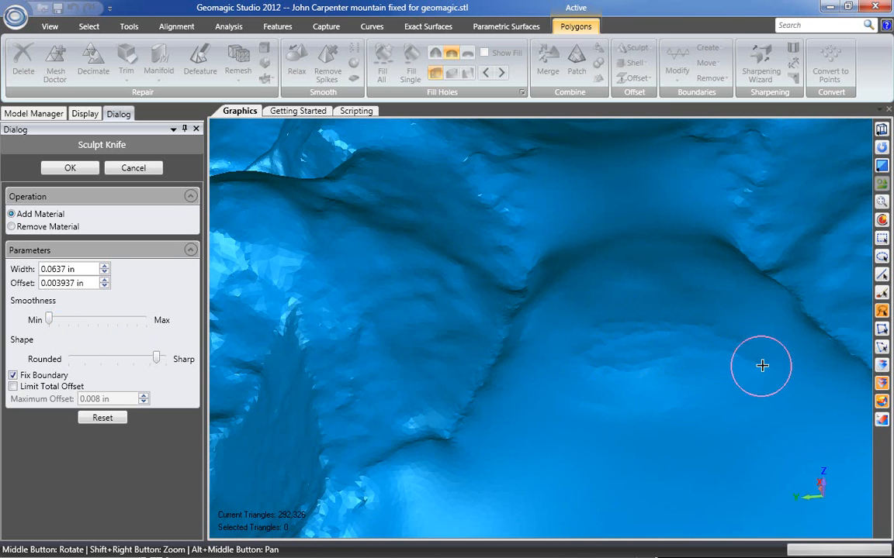
{"action": "mouse_move", "coordinate": [686, 377]}
{"action": "left_mouse_down"}
{"action": "mouse_move", "coordinate": [612, 401]}
{"action": "mouse_move", "coordinate": [577, 338]}
{"action": "left_mouse_up"}
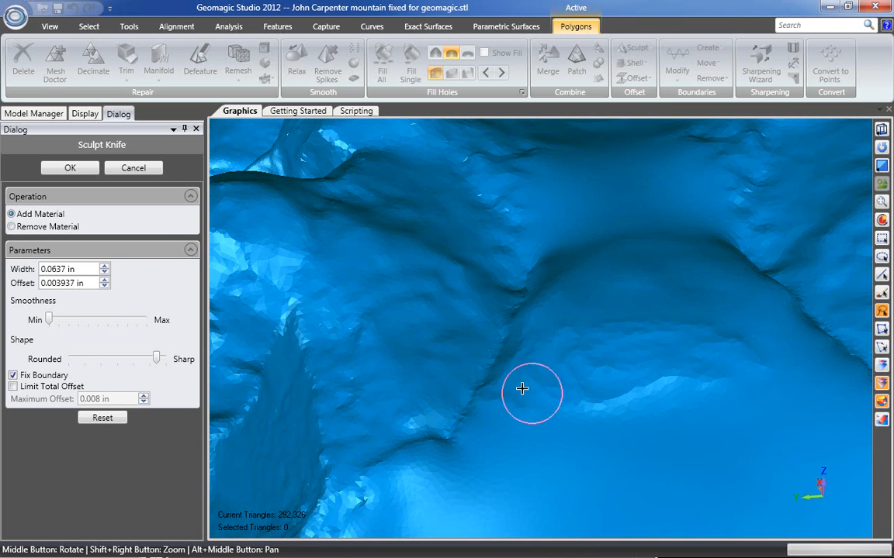
{"action": "mouse_move", "coordinate": [474, 429]}
{"action": "left_mouse_down"}
{"action": "mouse_move", "coordinate": [615, 423]}
{"action": "mouse_move", "coordinate": [733, 396]}
{"action": "left_mouse_up"}
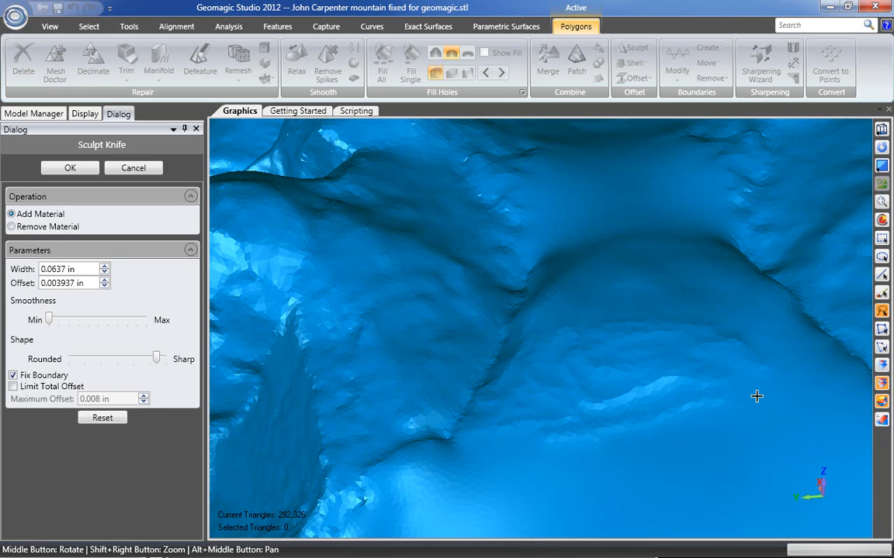
Step: Examine the sculpted rock texture on the slope from several angles, both close up and from afar
{"action": "middle_click_drag", "start_coordinate": [564, 434], "coordinate": [674, 369]}
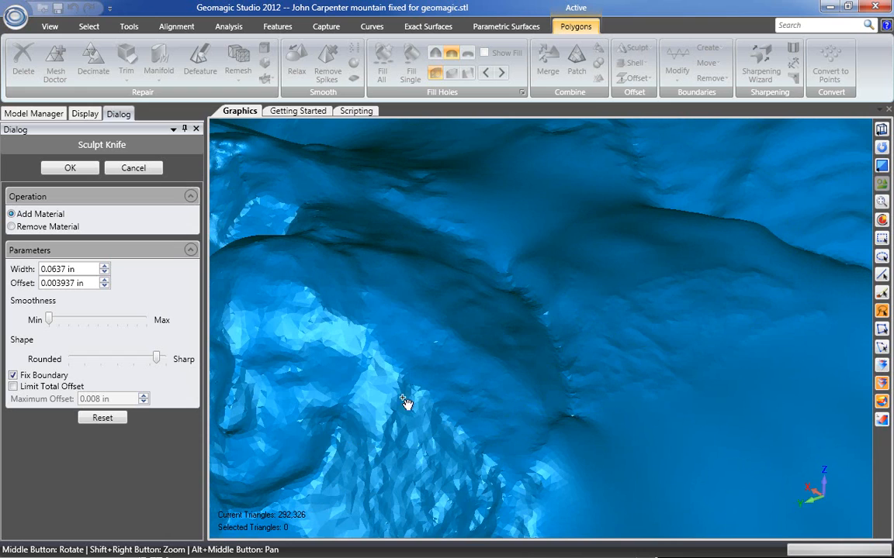
{"action": "middle_click_drag", "start_coordinate": [476, 397], "coordinate": [563, 377]}
{"action": "scroll", "coordinate": [550, 368], "scroll_direction": "down", "scroll_amount": 4}
{"action": "scroll", "coordinate": [551, 371], "scroll_direction": "up", "scroll_amount": 7}
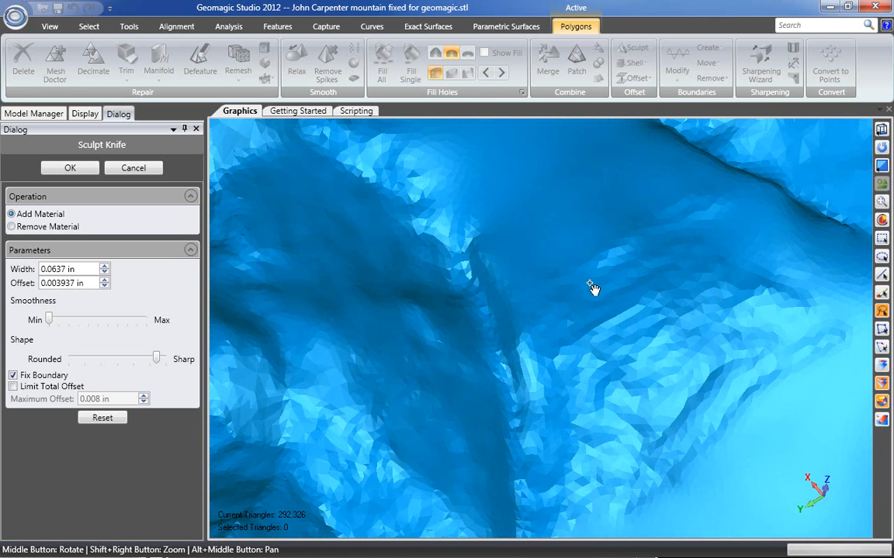
{"action": "scroll", "coordinate": [560, 308], "scroll_direction": "down", "scroll_amount": 3}
{"action": "middle_click_drag", "start_coordinate": [560, 308], "coordinate": [718, 377]}
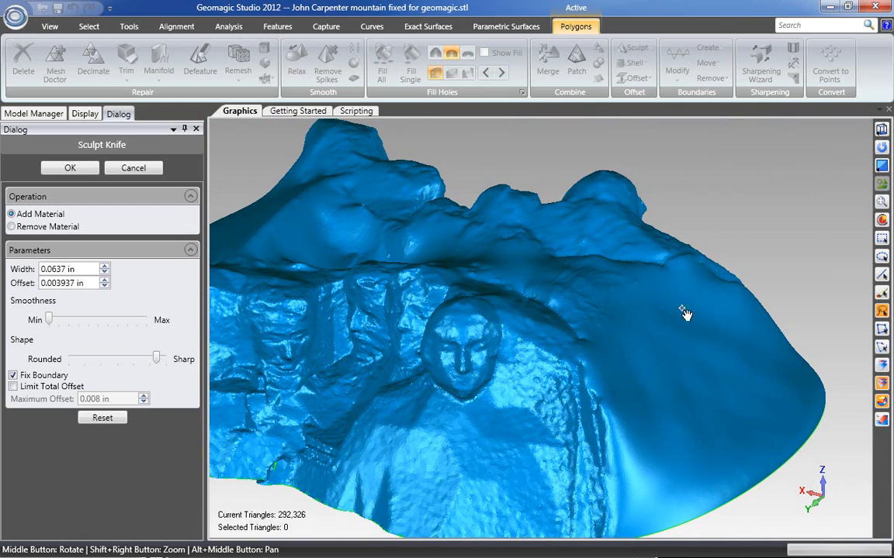
{"action": "middle_click_drag", "start_coordinate": [572, 324], "coordinate": [541, 311]}
Step: Set the knife offset to 0.114937 in and add a raised diagonal ridge across the textured slope
{"action": "scroll", "coordinate": [537, 332], "scroll_direction": "up", "scroll_amount": 2}
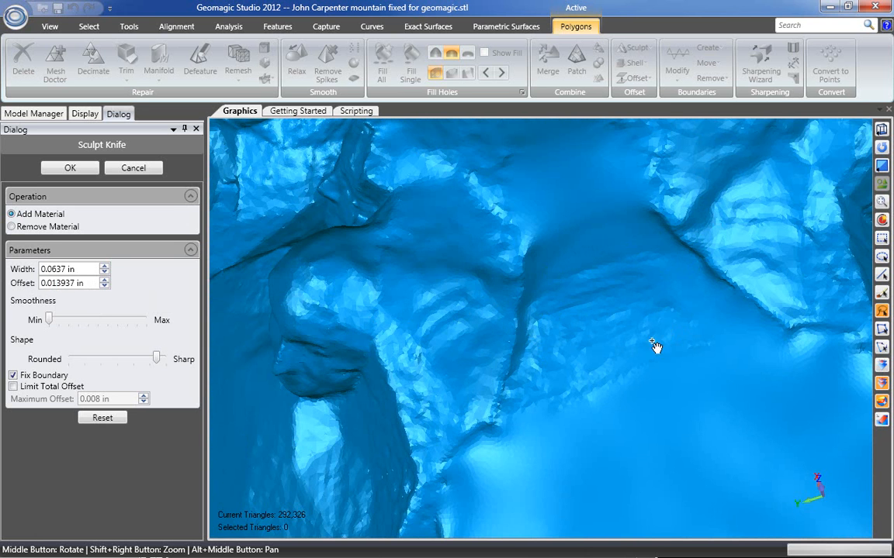
{"action": "mouse_move", "coordinate": [620, 408]}
{"action": "middle_mouse_down"}
{"action": "mouse_move", "coordinate": [582, 313]}
{"action": "mouse_move", "coordinate": [652, 273]}
{"action": "middle_mouse_up"}
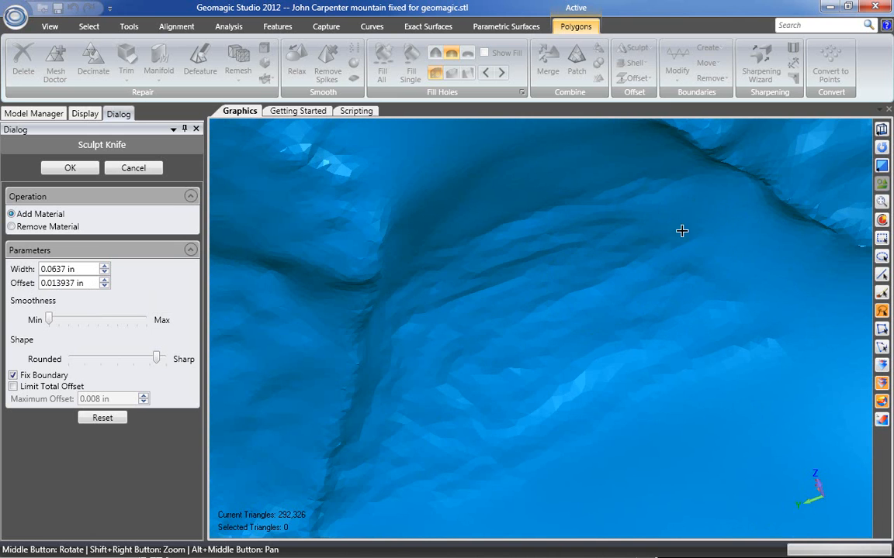
{"action": "left_click", "coordinate": [105, 280]}
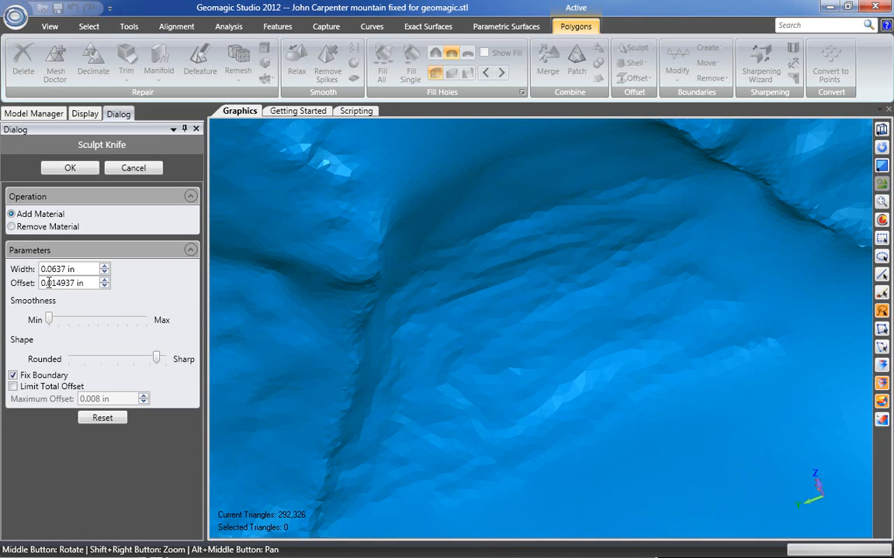
{"action": "mouse_move", "coordinate": [658, 285]}
{"action": "left_mouse_down"}
{"action": "mouse_move", "coordinate": [725, 302]}
{"action": "mouse_move", "coordinate": [600, 335]}
{"action": "mouse_move", "coordinate": [517, 329]}
{"action": "left_mouse_up"}
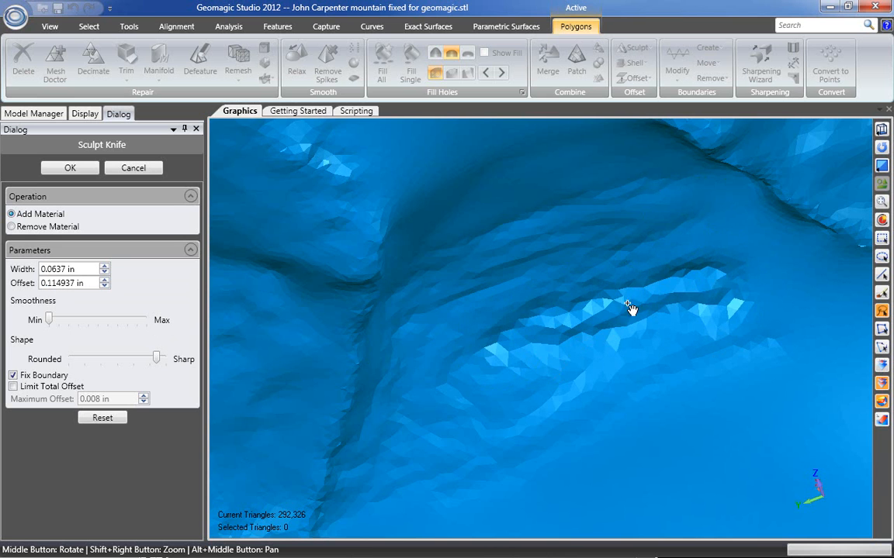
Step: Add rough raised strokes along the crease where the textured slope meets the neighbouring figure
{"action": "middle_click_drag", "start_coordinate": [355, 402], "coordinate": [451, 325]}
{"action": "mouse_move", "coordinate": [431, 316]}
{"action": "left_mouse_down"}
{"action": "mouse_move", "coordinate": [504, 411]}
{"action": "mouse_move", "coordinate": [473, 379]}
{"action": "mouse_move", "coordinate": [432, 314]}
{"action": "mouse_move", "coordinate": [516, 412]}
{"action": "mouse_move", "coordinate": [547, 496]}
{"action": "mouse_move", "coordinate": [472, 377]}
{"action": "left_mouse_up"}
{"action": "middle_click_drag", "start_coordinate": [443, 331], "coordinate": [387, 377]}
{"action": "mouse_move", "coordinate": [386, 375]}
{"action": "left_mouse_down"}
{"action": "mouse_move", "coordinate": [398, 454]}
{"action": "mouse_move", "coordinate": [401, 315]}
{"action": "mouse_move", "coordinate": [387, 429]}
{"action": "mouse_move", "coordinate": [426, 333]}
{"action": "mouse_move", "coordinate": [439, 453]}
{"action": "left_mouse_up"}
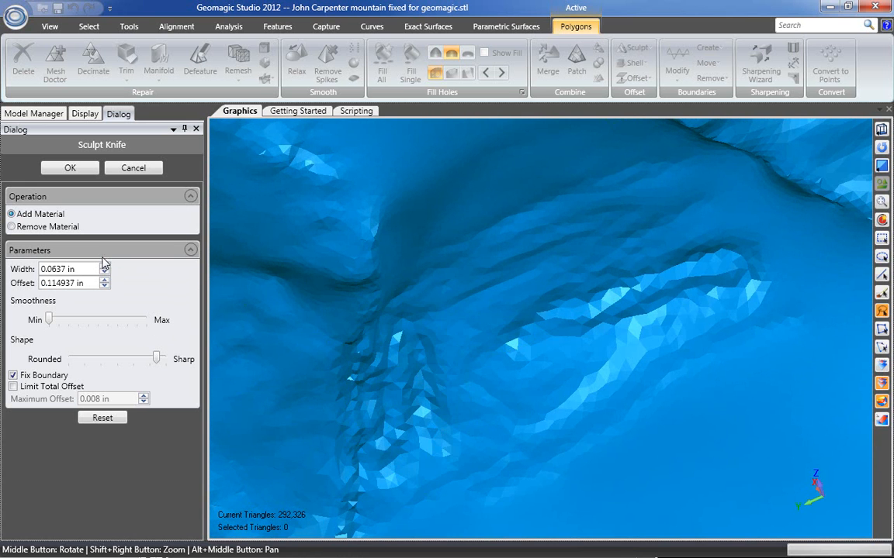
Step: Switch the knife to Remove Material and carve a hollow into the rough patch beside the crease
{"action": "left_click", "coordinate": [39, 226]}
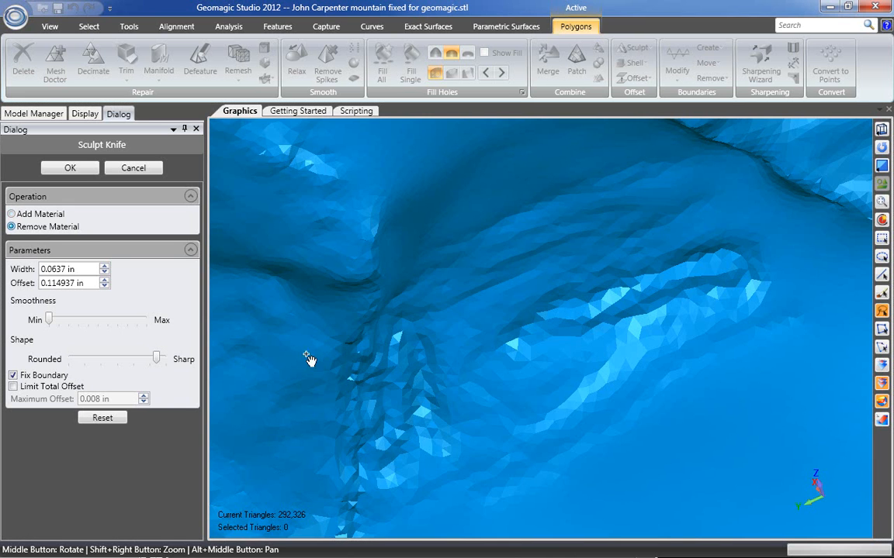
{"action": "mouse_move", "coordinate": [388, 358]}
{"action": "left_mouse_down"}
{"action": "mouse_move", "coordinate": [397, 422]}
{"action": "mouse_move", "coordinate": [419, 359]}
{"action": "mouse_move", "coordinate": [434, 413]}
{"action": "left_mouse_up"}
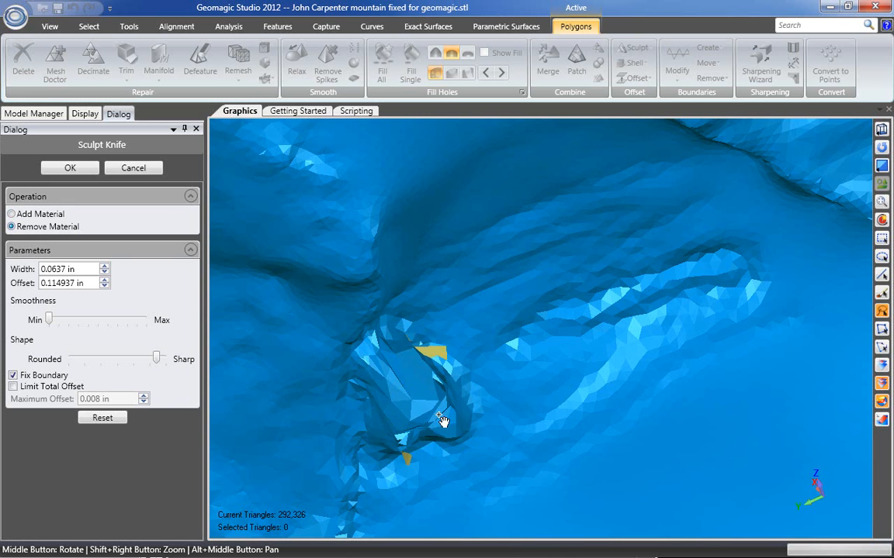
{"action": "mouse_move", "coordinate": [509, 388]}
{"action": "middle_mouse_down"}
{"action": "mouse_move", "coordinate": [650, 355]}
{"action": "mouse_move", "coordinate": [560, 416]}
{"action": "mouse_move", "coordinate": [511, 375]}
{"action": "middle_mouse_up"}
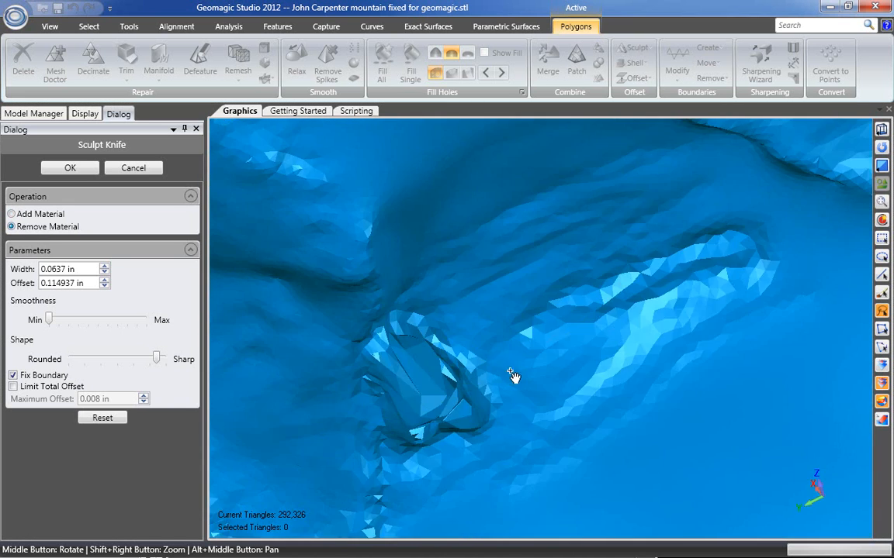
Step: Undo the recent knife strokes, removing the hollow and rough strokes beside the crease and the raised diagonal ridge on the textured slope
{"action": "key", "text": "ctrl+z"}
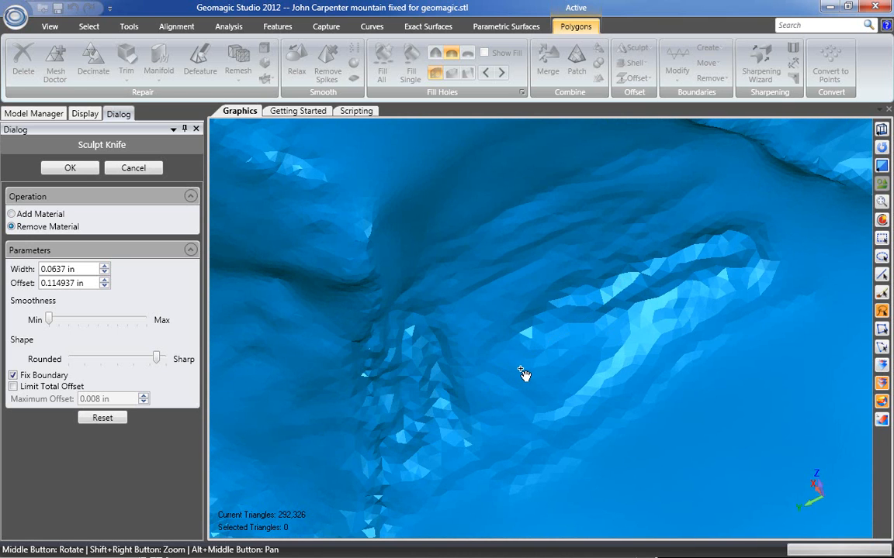
{"action": "key", "text": "ctrl+z"}
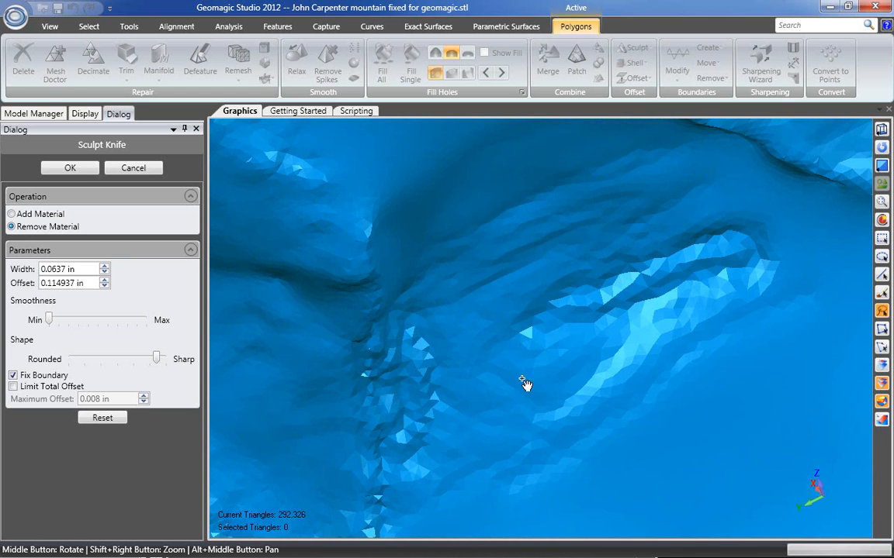
{"action": "key", "text": "ctrl+z"}
{"action": "key", "text": "ctrl+z"}
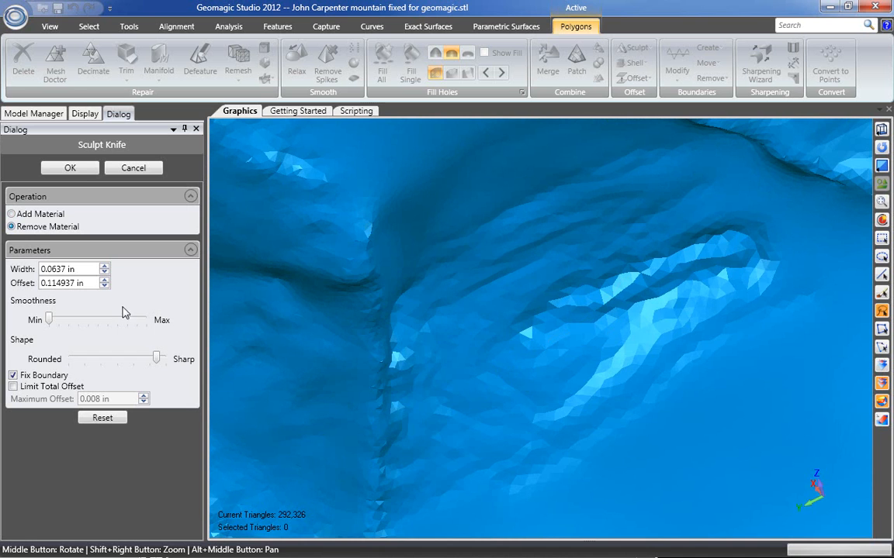
{"action": "key", "text": "ctrl+z"}
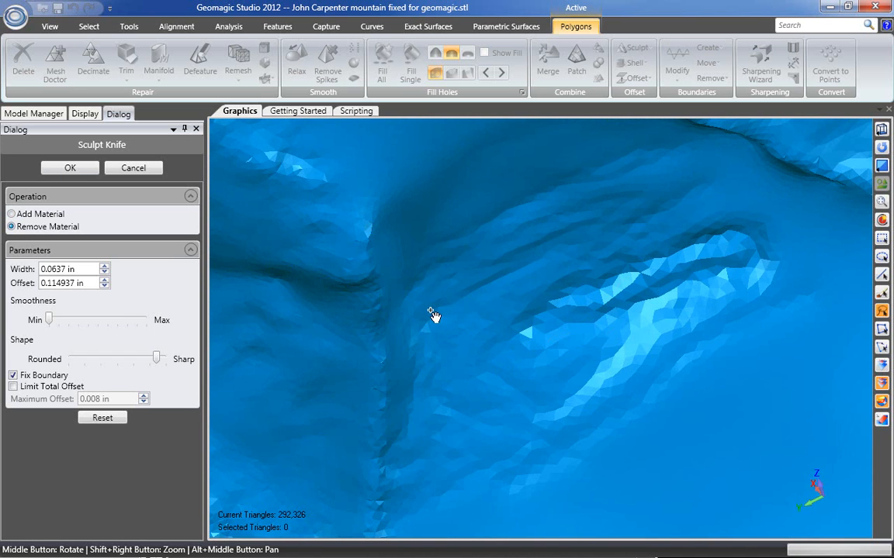
{"action": "key", "text": "ctrl+z"}
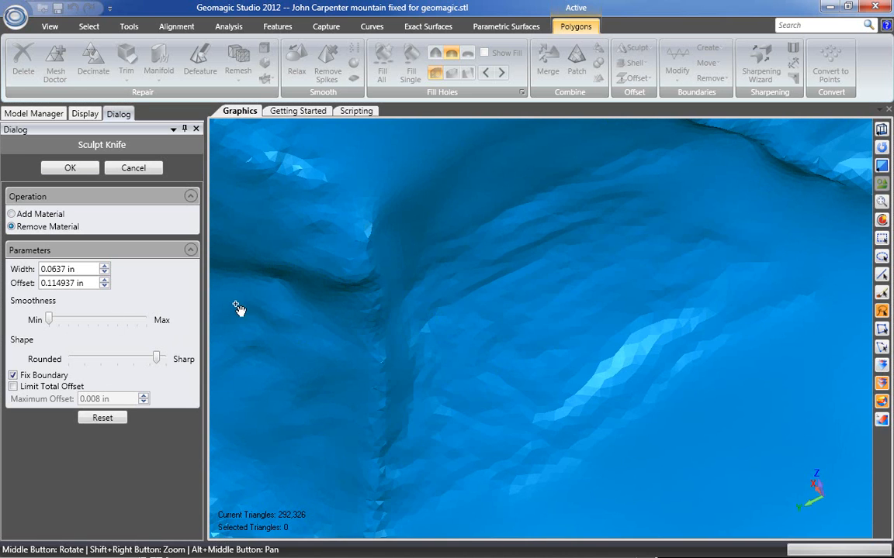
{"action": "scroll", "coordinate": [463, 342], "scroll_direction": "up", "scroll_amount": 3}
{"action": "scroll", "coordinate": [476, 346], "scroll_direction": "down", "scroll_amount": 3}
{"action": "scroll", "coordinate": [481, 350], "scroll_direction": "down", "scroll_amount": 4}
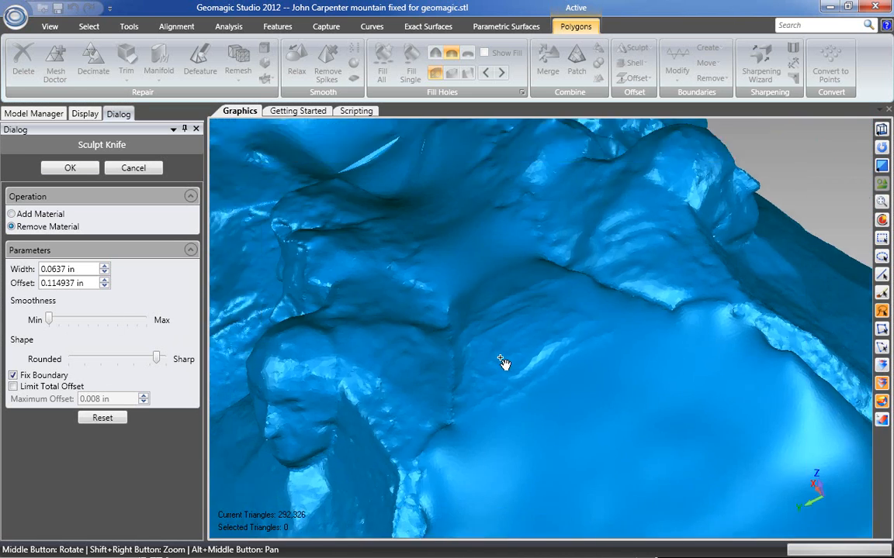
Step: Select an elongated diagonal patch of triangles along the crease between the shoulder-like form and the slope, and delete it
{"action": "middle_click_drag", "start_coordinate": [570, 296], "coordinate": [511, 385]}
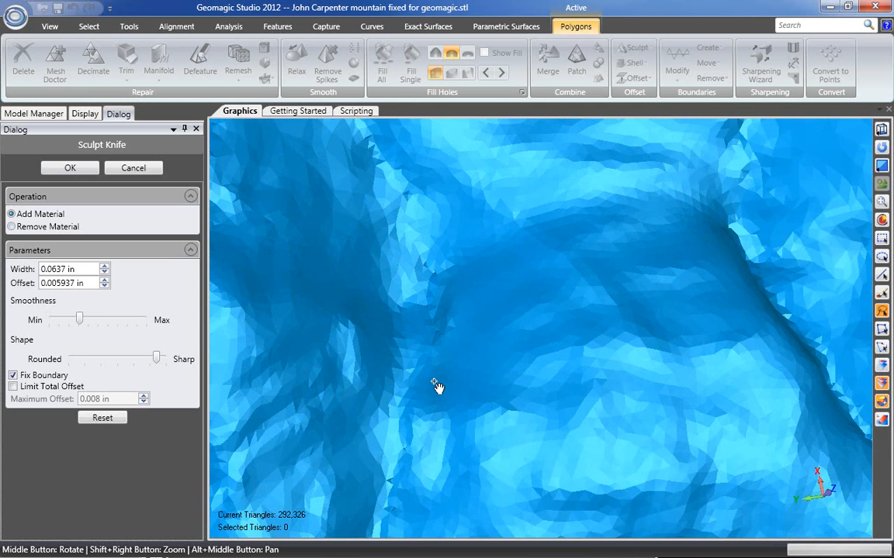
{"action": "middle_click_drag", "start_coordinate": [436, 385], "coordinate": [542, 371]}
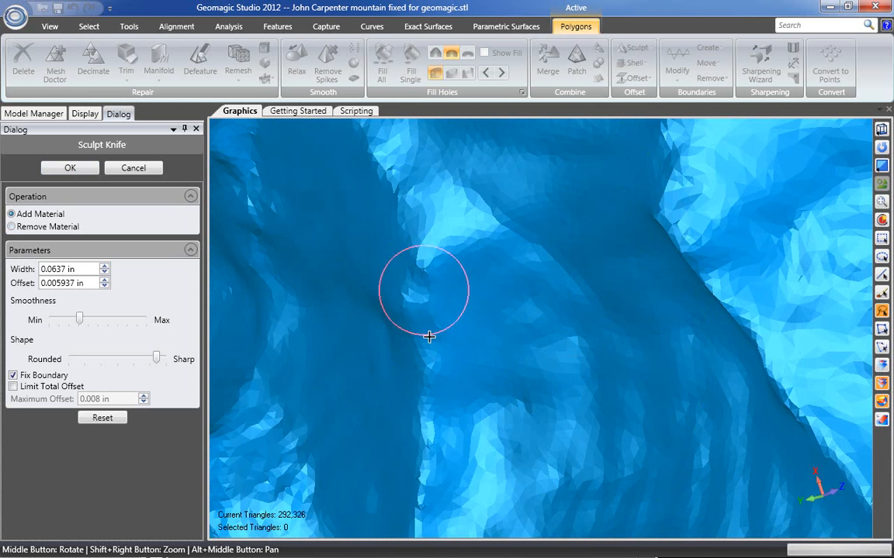
{"action": "middle_click_drag", "start_coordinate": [454, 345], "coordinate": [424, 351]}
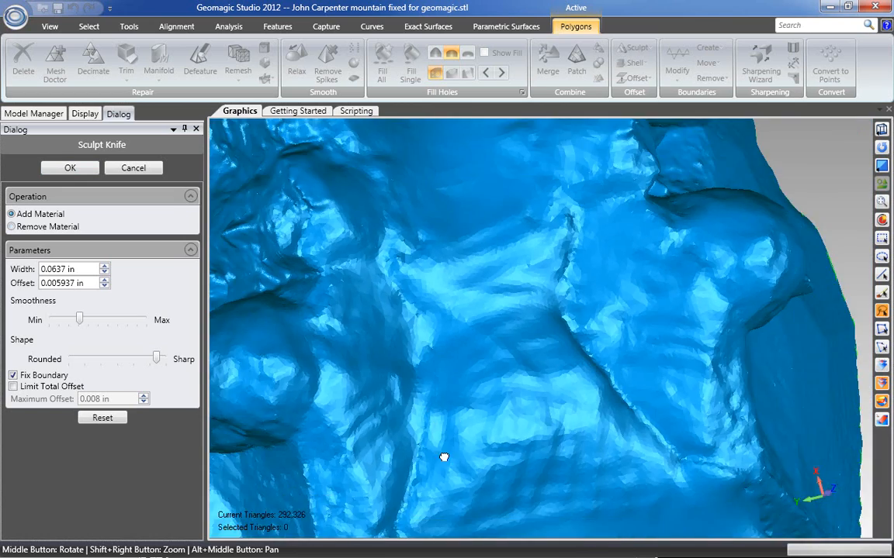
{"action": "middle_click_drag", "start_coordinate": [443, 457], "coordinate": [392, 371]}
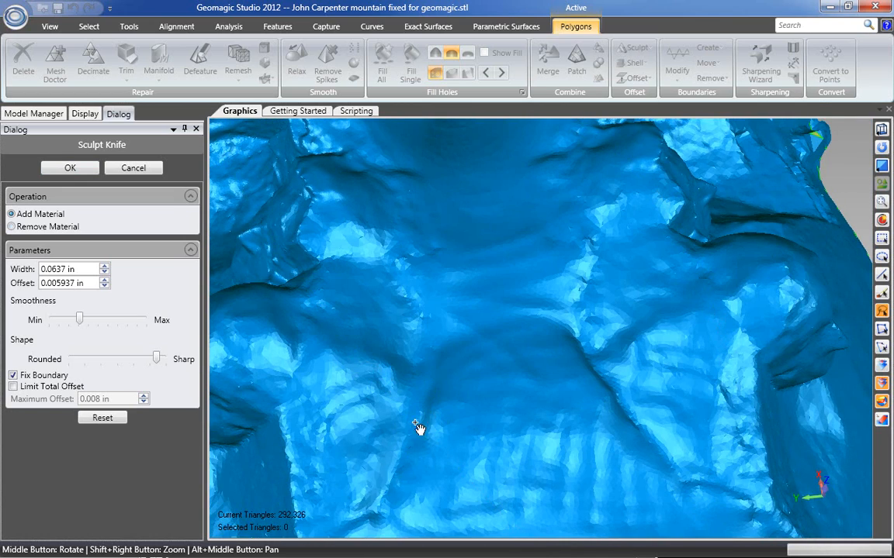
{"action": "middle_click_drag", "start_coordinate": [443, 479], "coordinate": [396, 412]}
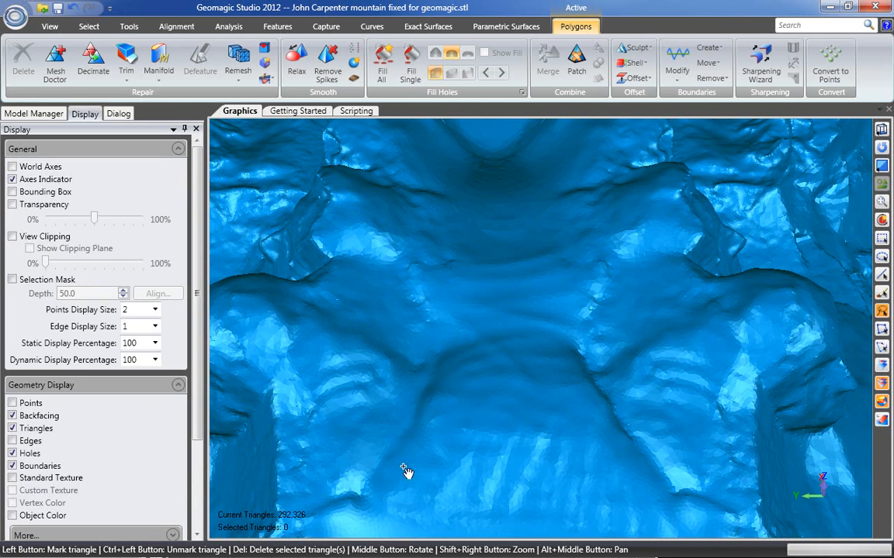
{"action": "mouse_move", "coordinate": [387, 479]}
{"action": "left_mouse_down"}
{"action": "mouse_move", "coordinate": [377, 454]}
{"action": "mouse_move", "coordinate": [444, 341]}
{"action": "mouse_move", "coordinate": [445, 402]}
{"action": "mouse_move", "coordinate": [402, 472]}
{"action": "left_mouse_up"}
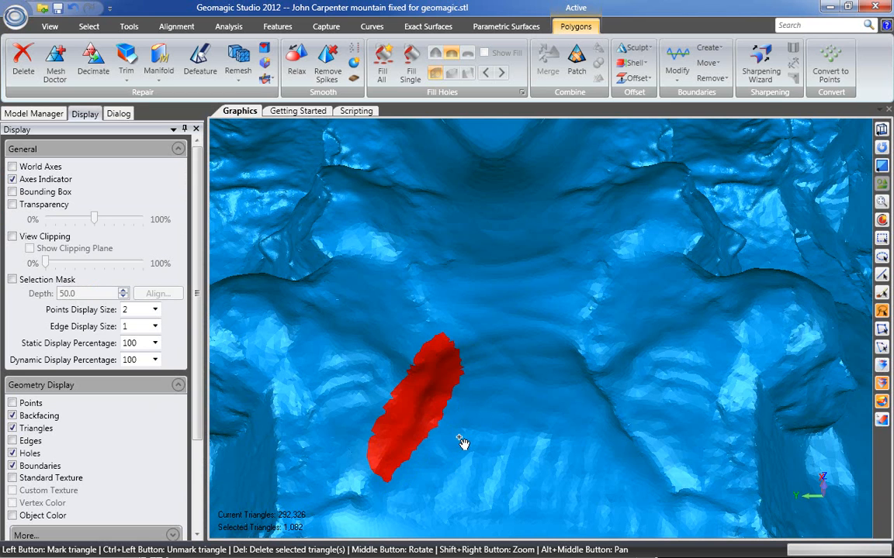
{"action": "key", "text": "Delete"}
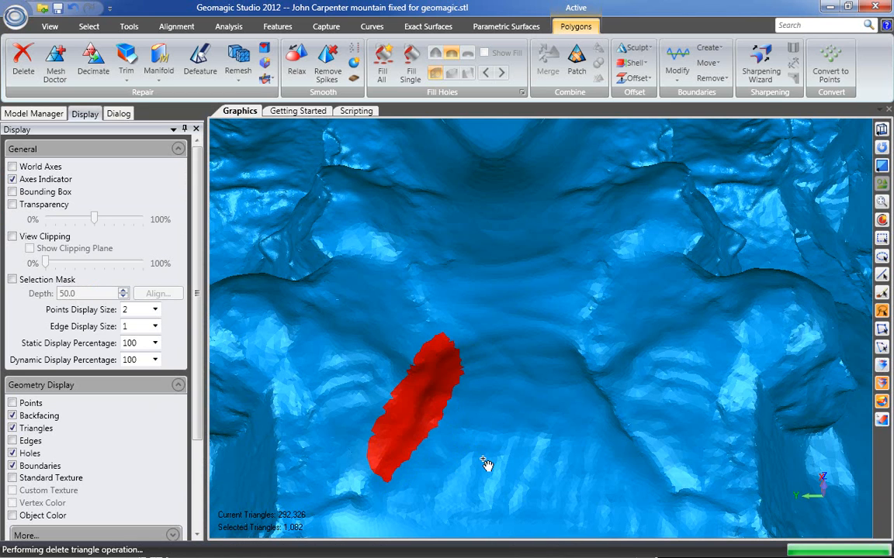
Step: Fill the single hole left along the crease with a Curvature fill
{"action": "middle_click_drag", "start_coordinate": [416, 441], "coordinate": [466, 194]}
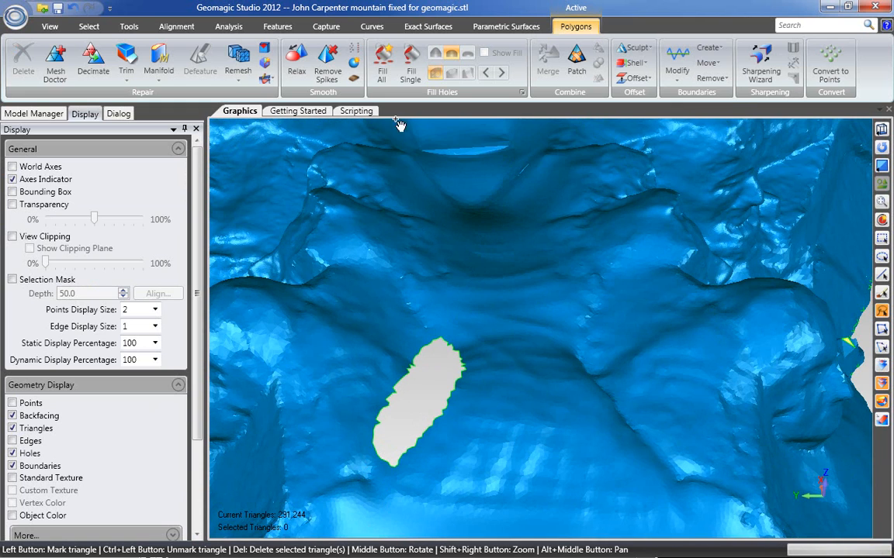
{"action": "left_click", "coordinate": [410, 68]}
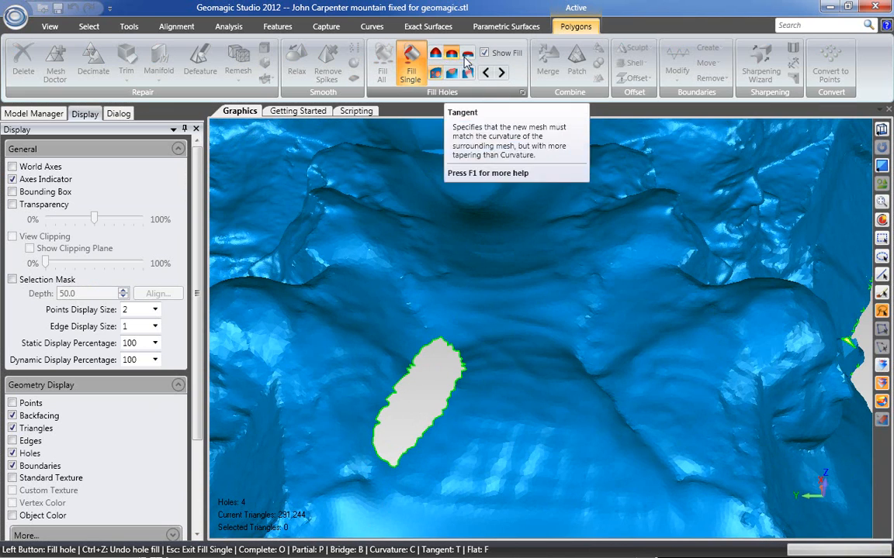
{"action": "left_click", "coordinate": [410, 379]}
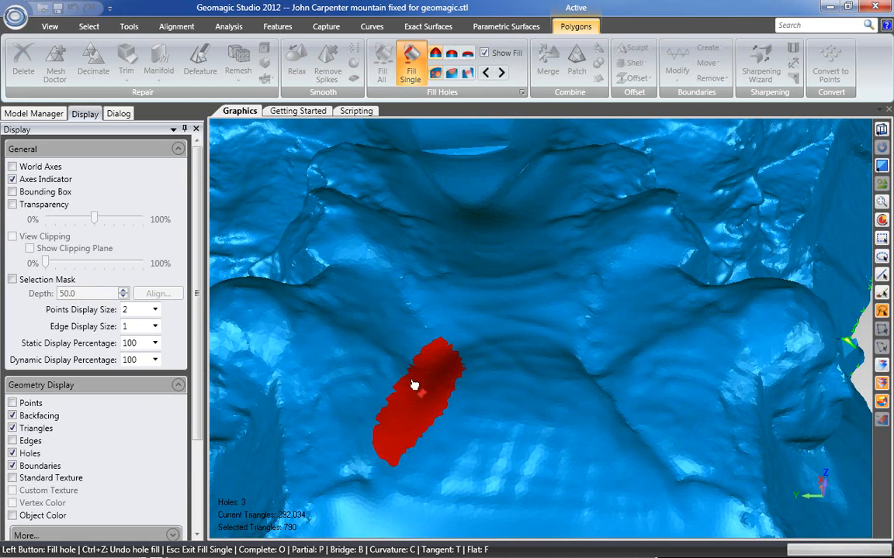
{"action": "key", "text": "Escape"}
{"action": "middle_click_drag", "start_coordinate": [419, 433], "coordinate": [428, 380]}
{"action": "scroll", "coordinate": [489, 363], "scroll_direction": "down", "scroll_amount": 3}
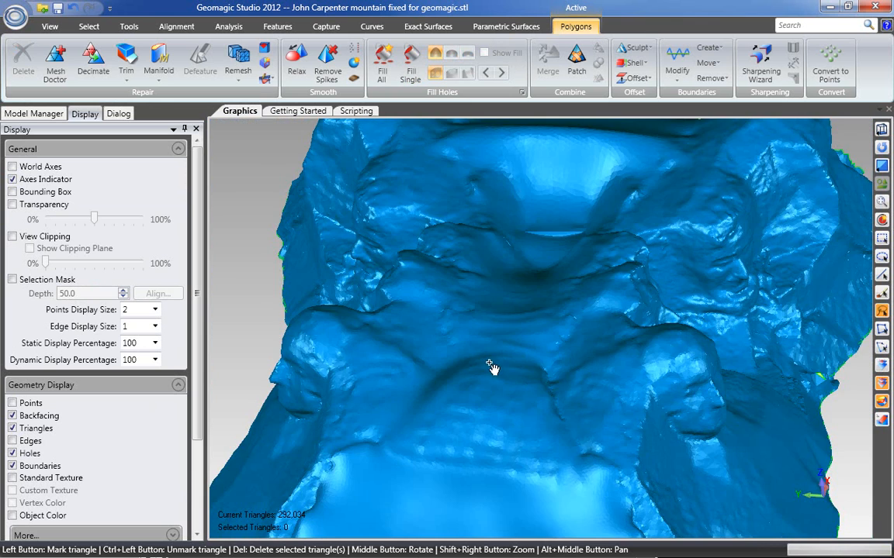
Step: Smooth the rough triangular face at the mountain's outer corner with the Sandpaper in Relax mode at maximum strength
{"action": "middle_click_drag", "start_coordinate": [528, 388], "coordinate": [362, 161]}
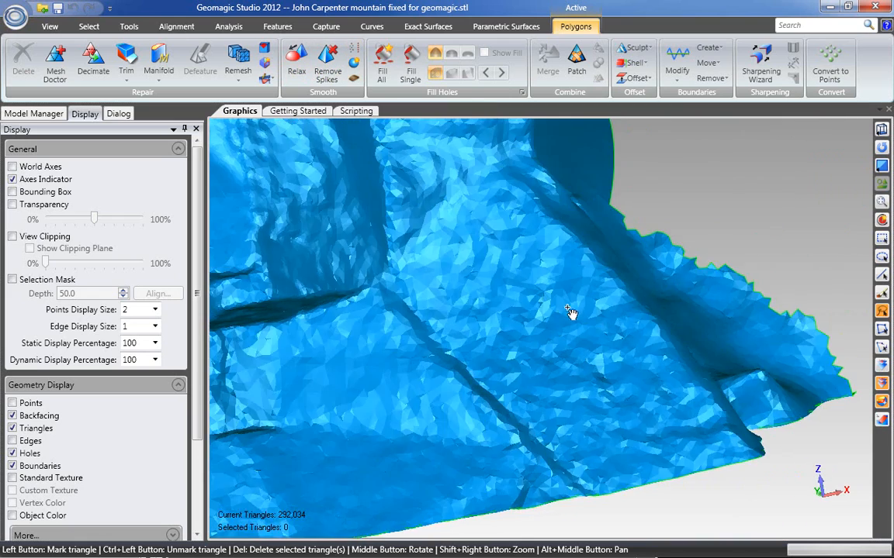
{"action": "middle_click_drag", "start_coordinate": [565, 308], "coordinate": [552, 322]}
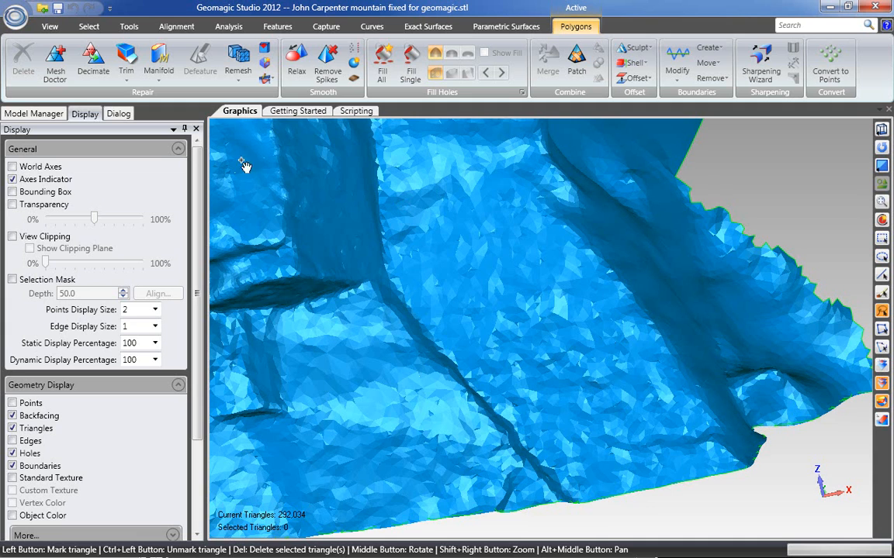
{"action": "left_click", "coordinate": [354, 77]}
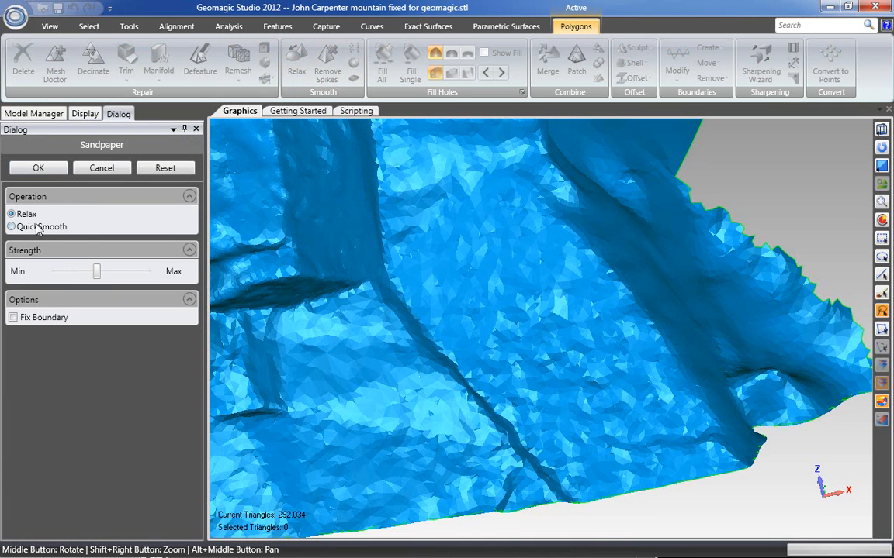
{"action": "left_click_drag", "start_coordinate": [101, 277], "coordinate": [148, 288]}
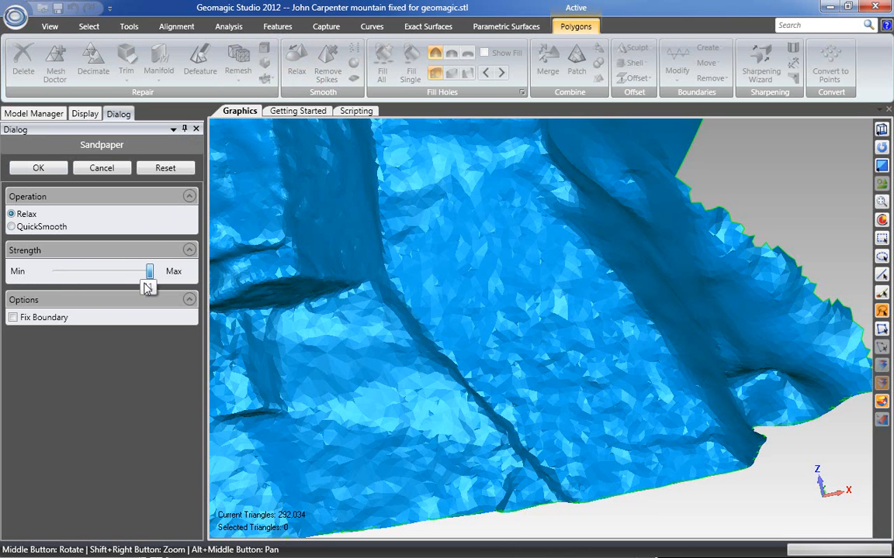
{"action": "mouse_move", "coordinate": [544, 370]}
{"action": "left_mouse_down"}
{"action": "mouse_move", "coordinate": [563, 345]}
{"action": "mouse_move", "coordinate": [608, 373]}
{"action": "mouse_move", "coordinate": [589, 366]}
{"action": "mouse_move", "coordinate": [553, 314]}
{"action": "mouse_move", "coordinate": [602, 334]}
{"action": "mouse_move", "coordinate": [625, 400]}
{"action": "mouse_move", "coordinate": [588, 410]}
{"action": "left_mouse_up"}
{"action": "middle_click_drag", "start_coordinate": [617, 380], "coordinate": [598, 417]}
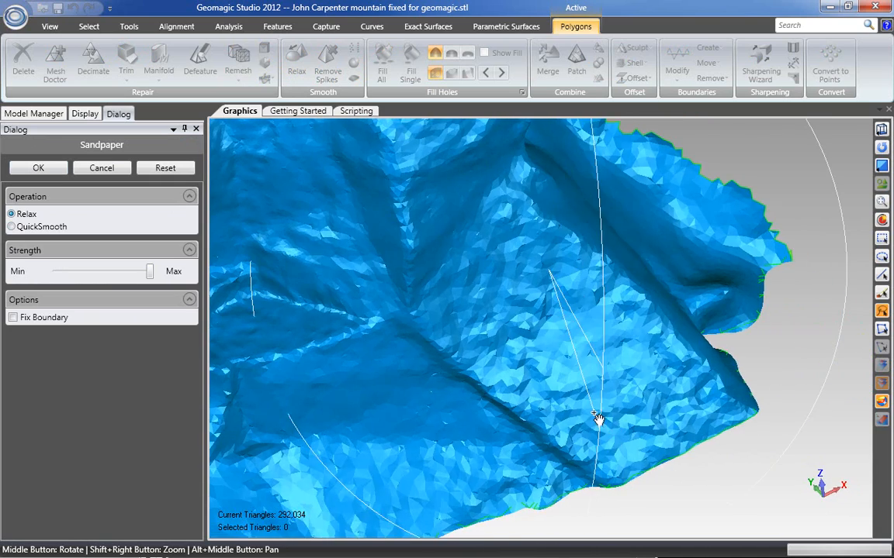
{"action": "middle_click_drag", "start_coordinate": [556, 293], "coordinate": [642, 311]}
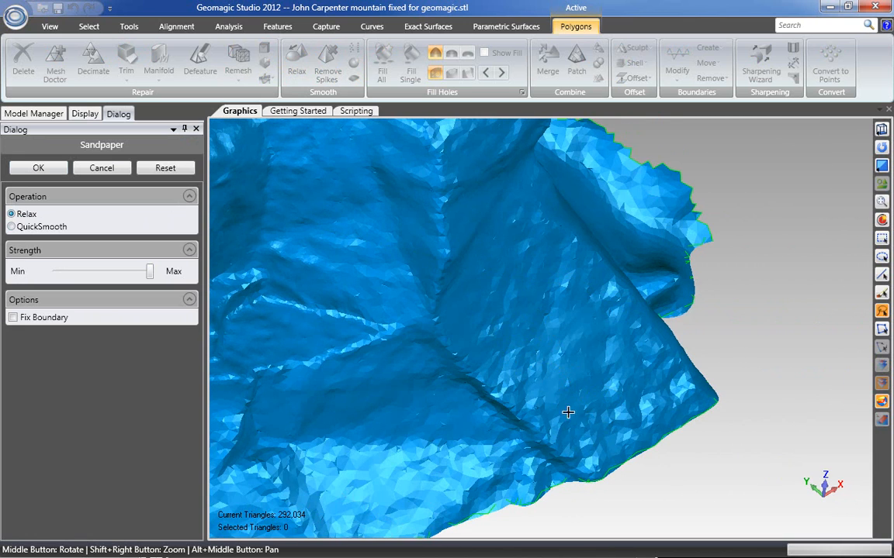
{"action": "middle_click_drag", "start_coordinate": [632, 375], "coordinate": [656, 366]}
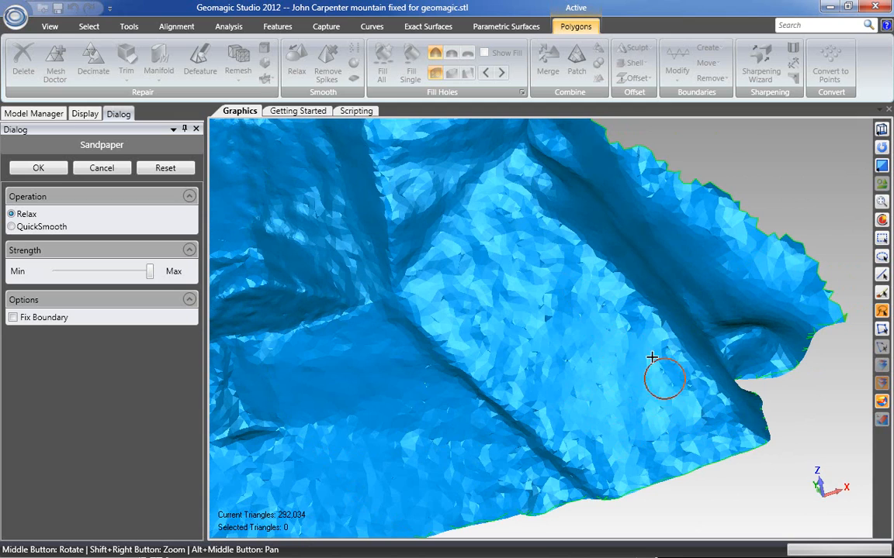
{"action": "middle_click_drag", "start_coordinate": [560, 295], "coordinate": [439, 259]}
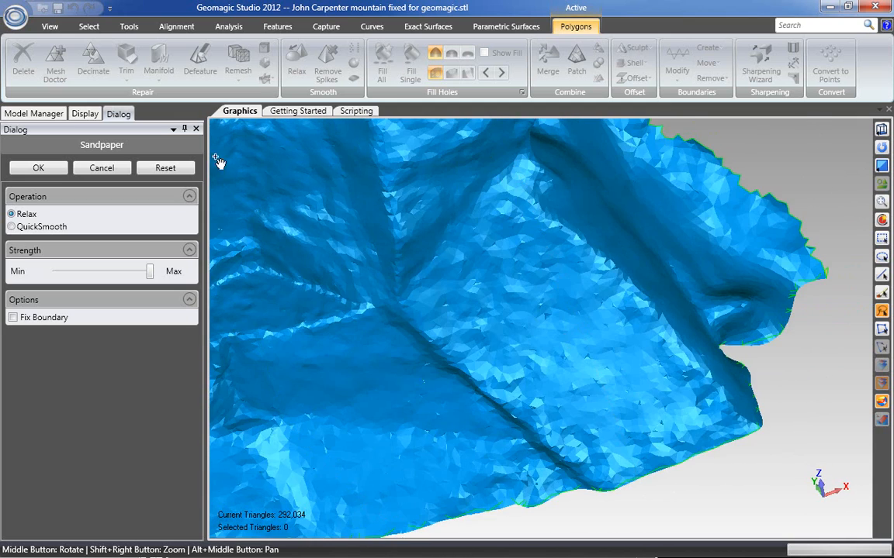
{"action": "left_click", "coordinate": [41, 168]}
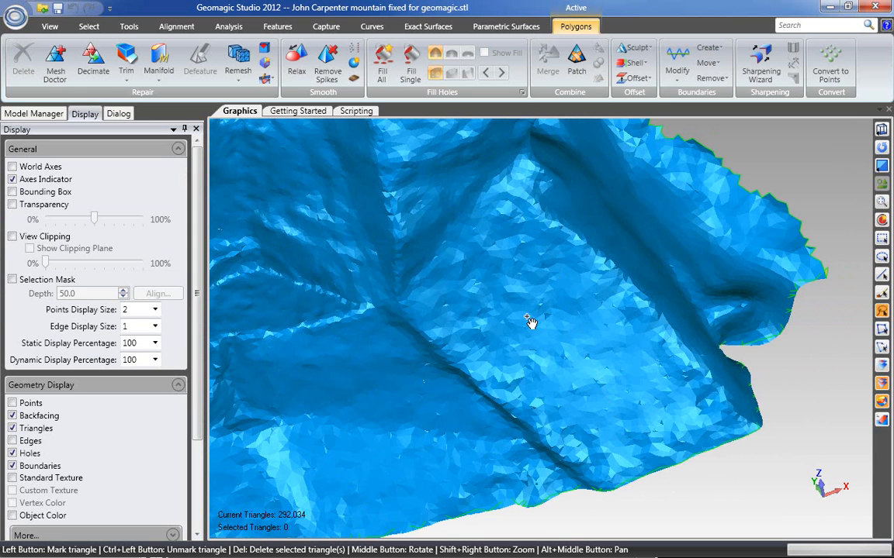
Step: Select an oval patch of triangles covering the middle of the sanded corner face
{"action": "middle_click_drag", "start_coordinate": [520, 321], "coordinate": [562, 343]}
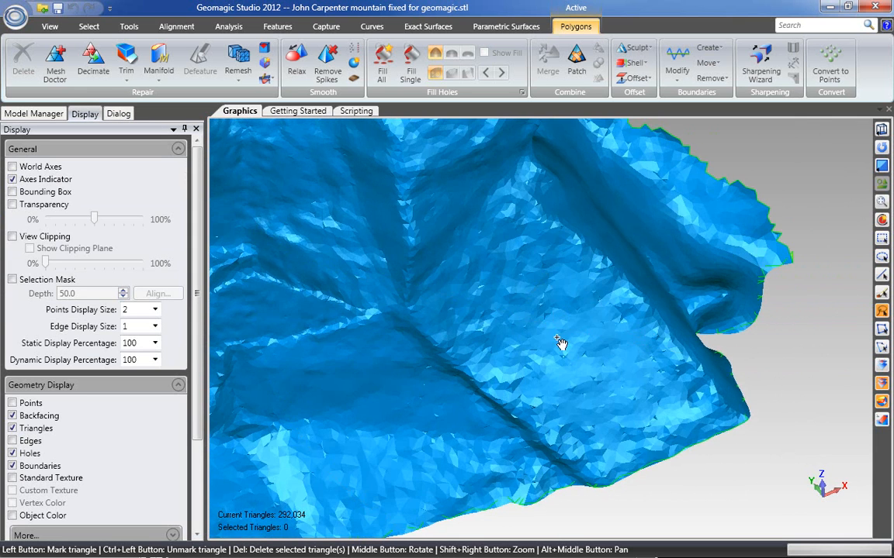
{"action": "middle_click_drag", "start_coordinate": [648, 175], "coordinate": [741, 206]}
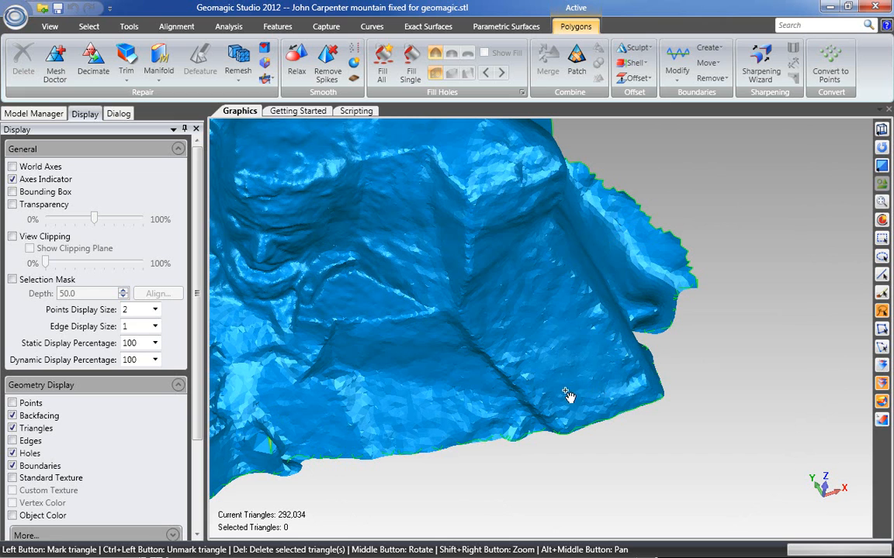
{"action": "mouse_move", "coordinate": [549, 384]}
{"action": "left_mouse_down"}
{"action": "mouse_move", "coordinate": [518, 351]}
{"action": "mouse_move", "coordinate": [508, 268]}
{"action": "mouse_move", "coordinate": [581, 293]}
{"action": "mouse_move", "coordinate": [618, 359]}
{"action": "mouse_move", "coordinate": [550, 381]}
{"action": "left_mouse_up"}
{"action": "mouse_move", "coordinate": [577, 361]}
{"action": "middle_mouse_down"}
{"action": "mouse_move", "coordinate": [568, 312]}
{"action": "mouse_move", "coordinate": [560, 356]}
{"action": "mouse_move", "coordinate": [523, 365]}
{"action": "mouse_move", "coordinate": [547, 379]}
{"action": "middle_mouse_up"}
{"action": "scroll", "coordinate": [568, 312], "scroll_direction": "up", "scroll_amount": 2}
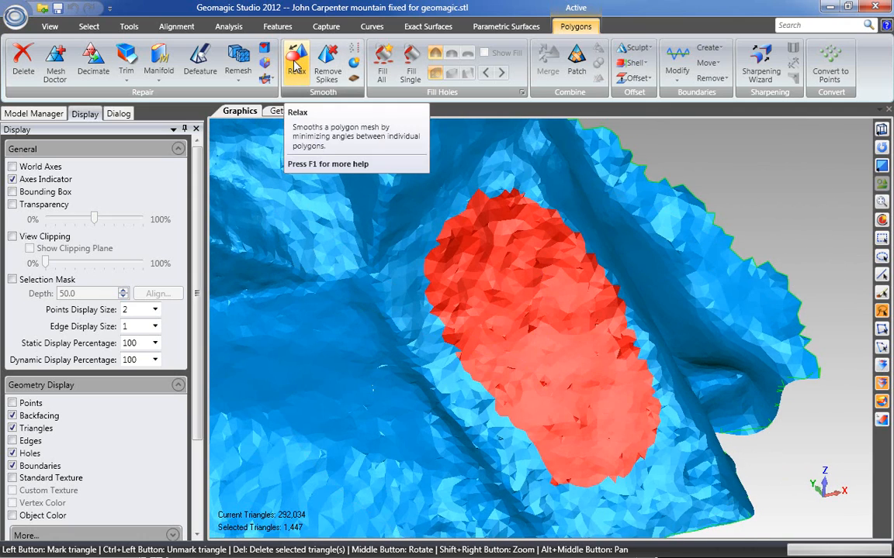
Step: Relax the selected oval patch in several passes, setting the smoothness level to 6 for the last one
{"action": "left_click", "coordinate": [296, 66]}
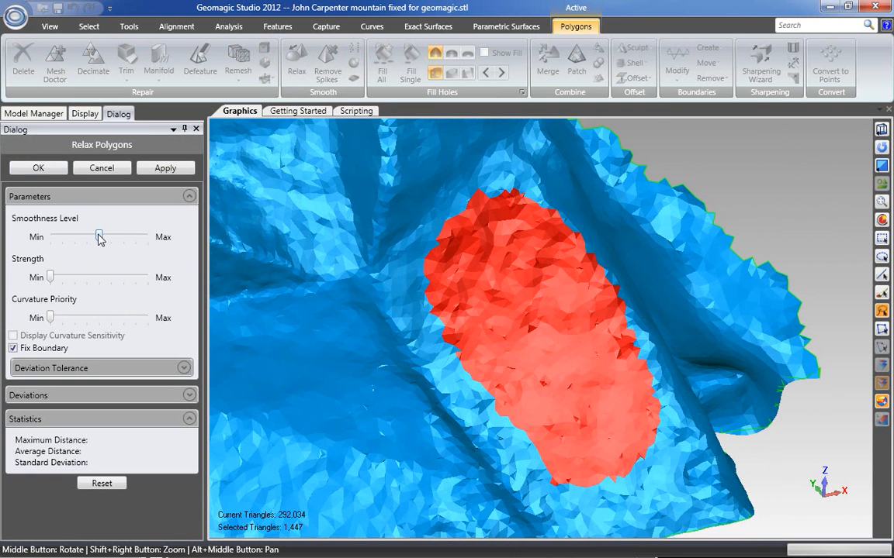
{"action": "left_click", "coordinate": [163, 168]}
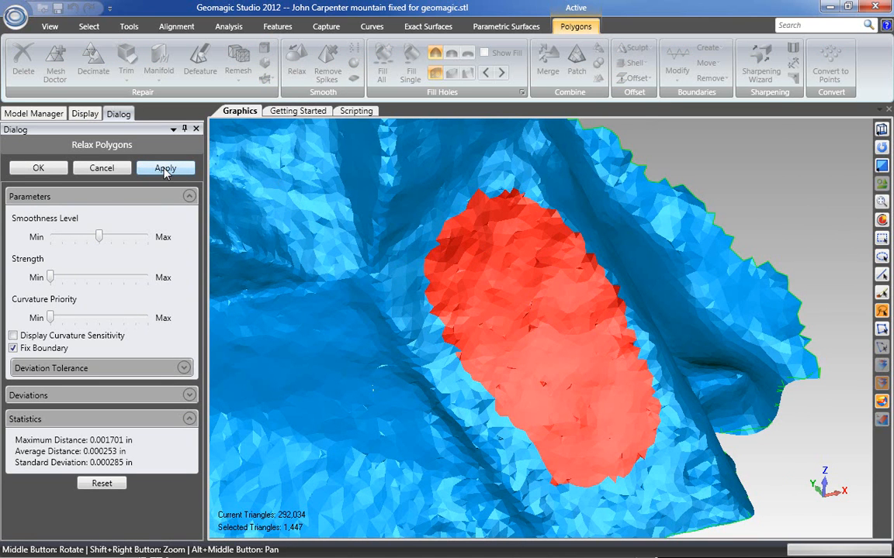
{"action": "left_click", "coordinate": [165, 172]}
{"action": "left_click_drag", "start_coordinate": [99, 236], "coordinate": [123, 237]}
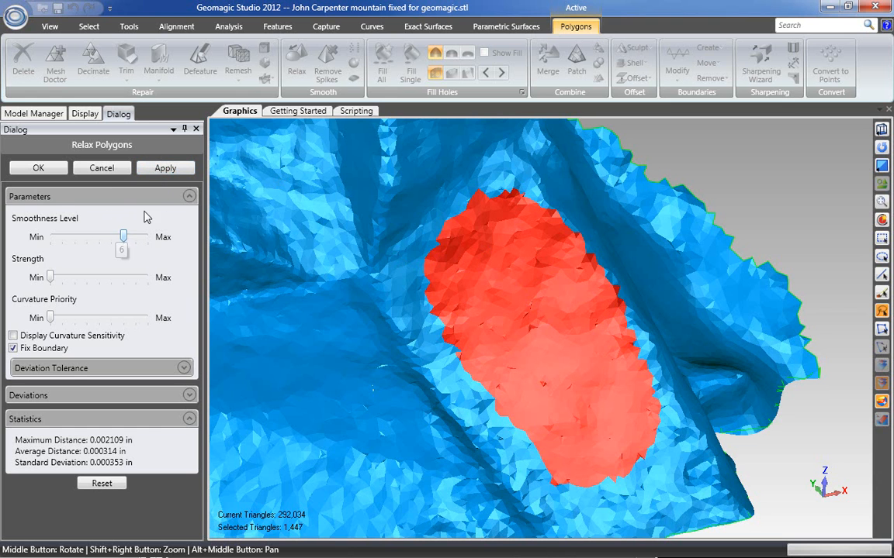
{"action": "left_click", "coordinate": [170, 170]}
{"action": "middle_click_drag", "start_coordinate": [475, 268], "coordinate": [491, 358]}
{"action": "middle_click_drag", "start_coordinate": [582, 361], "coordinate": [535, 330]}
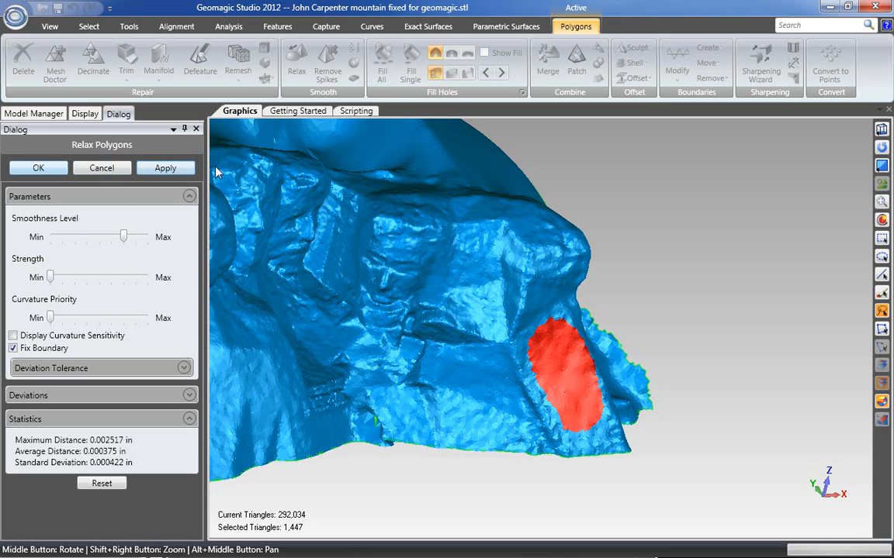
{"action": "left_click", "coordinate": [101, 167]}
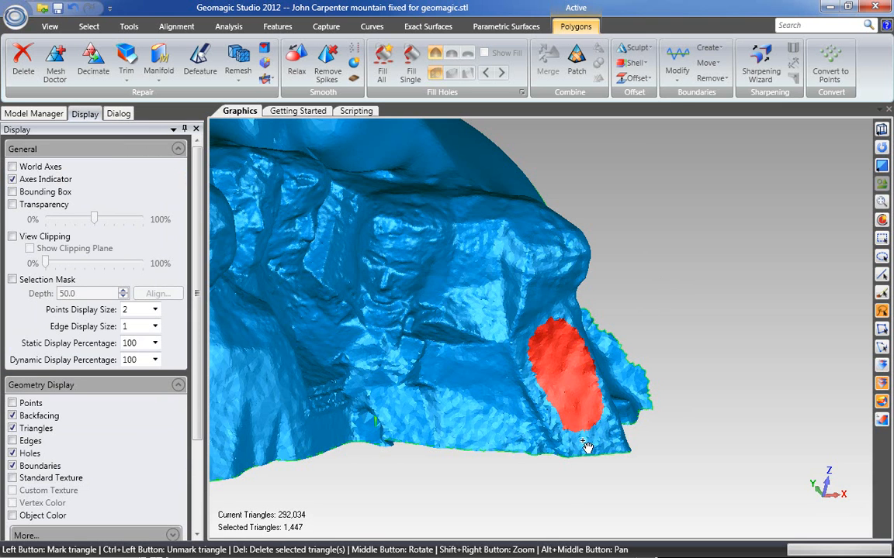
Step: Clear the selection and relax the whole mountain mesh at medium smoothness and minimum strength with the boundary fixed
{"action": "mouse_move", "coordinate": [566, 475]}
{"action": "left_mouse_down", "text": "ctrl"}
{"action": "mouse_move", "coordinate": [607, 286]}
{"action": "mouse_move", "coordinate": [633, 425]}
{"action": "left_mouse_up", "text": "ctrl"}
{"action": "scroll", "coordinate": [667, 346], "scroll_direction": "down", "scroll_amount": 3}
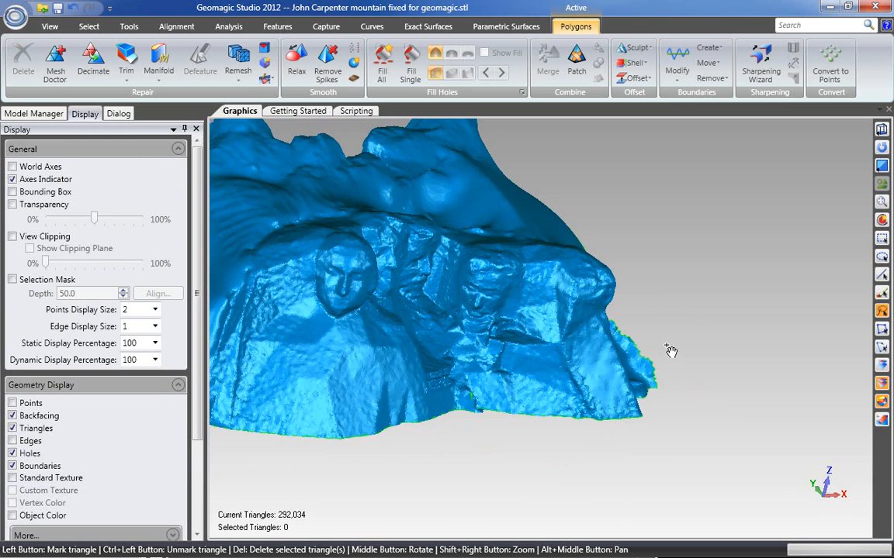
{"action": "left_click", "coordinate": [296, 58]}
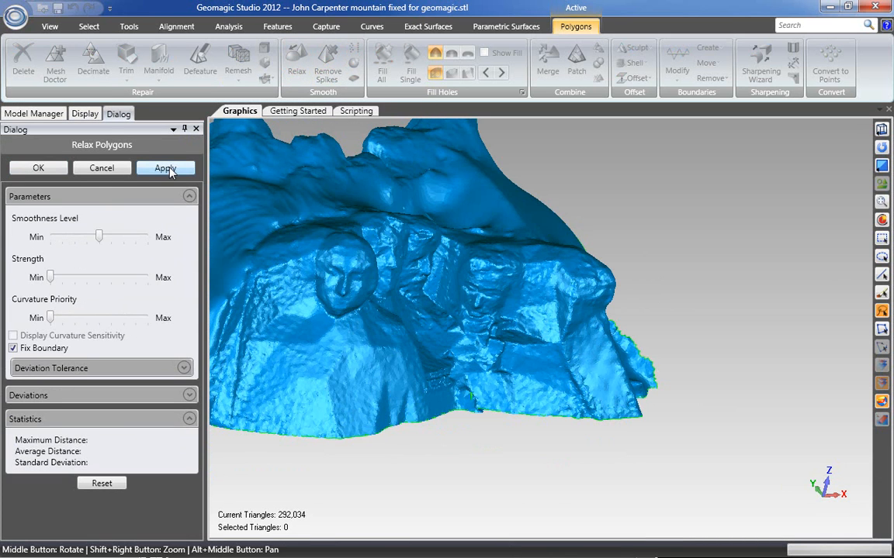
{"action": "left_click", "coordinate": [167, 169]}
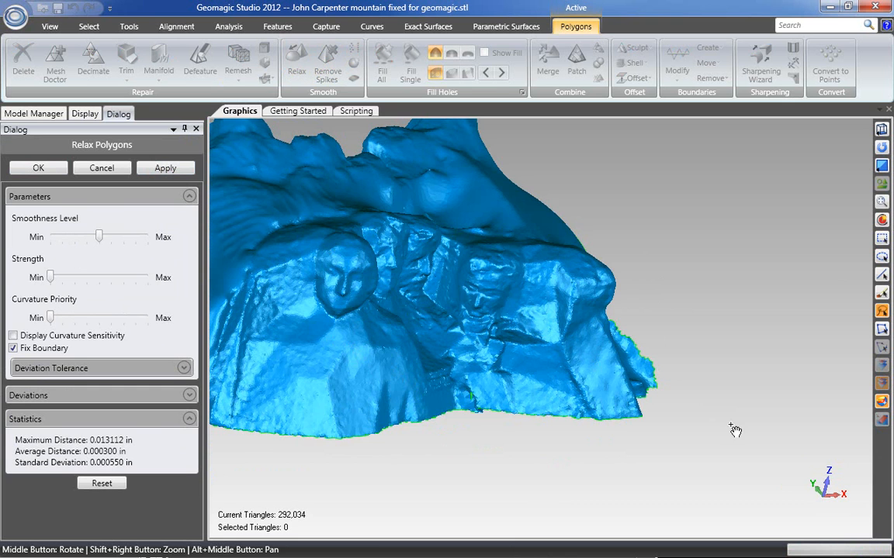
{"action": "scroll", "coordinate": [731, 426], "scroll_direction": "down", "scroll_amount": 2}
{"action": "scroll", "coordinate": [717, 405], "scroll_direction": "up", "scroll_amount": 2}
{"action": "scroll", "coordinate": [659, 380], "scroll_direction": "down", "scroll_amount": 2}
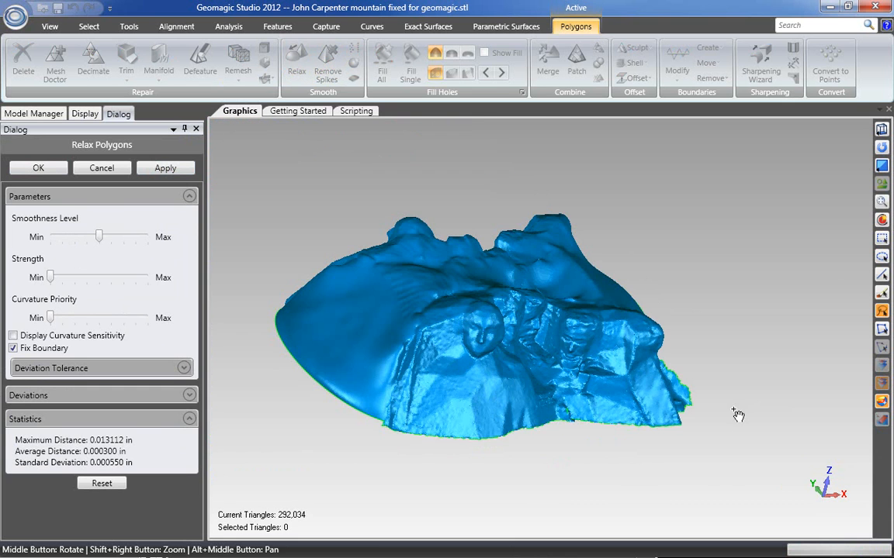
{"action": "middle_click_drag", "start_coordinate": [590, 220], "coordinate": [542, 398]}
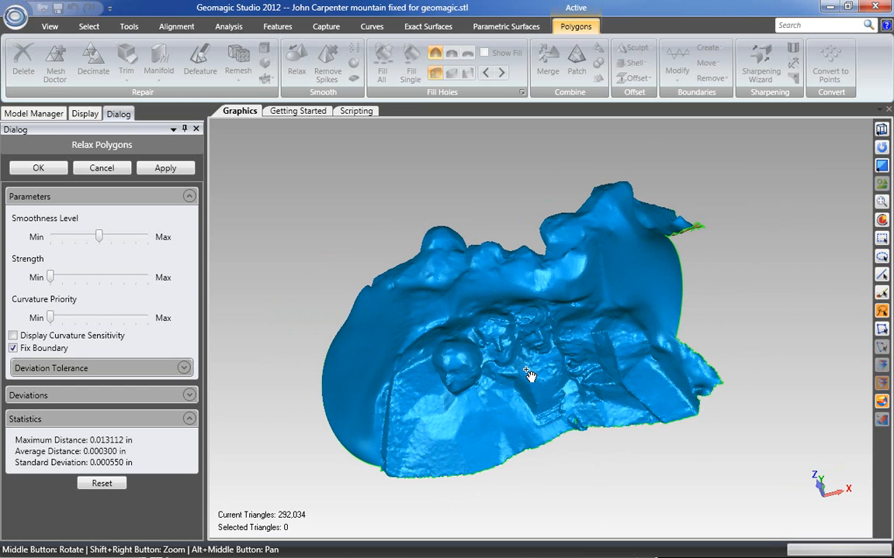